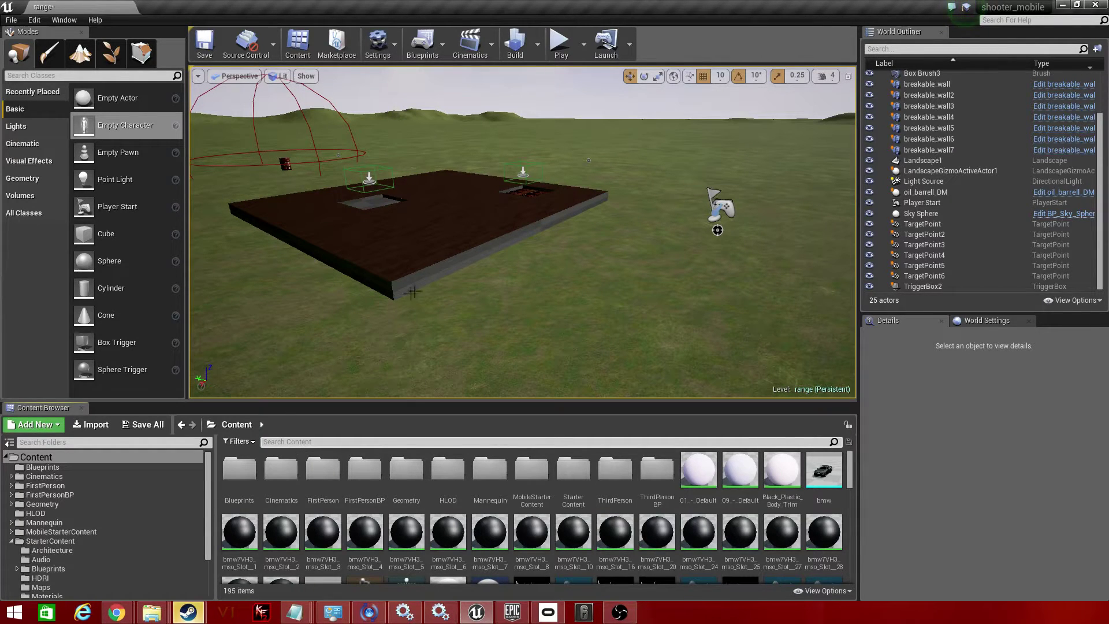
Filter the project content by "wall".
right_drag(609, 302, 378, 241)
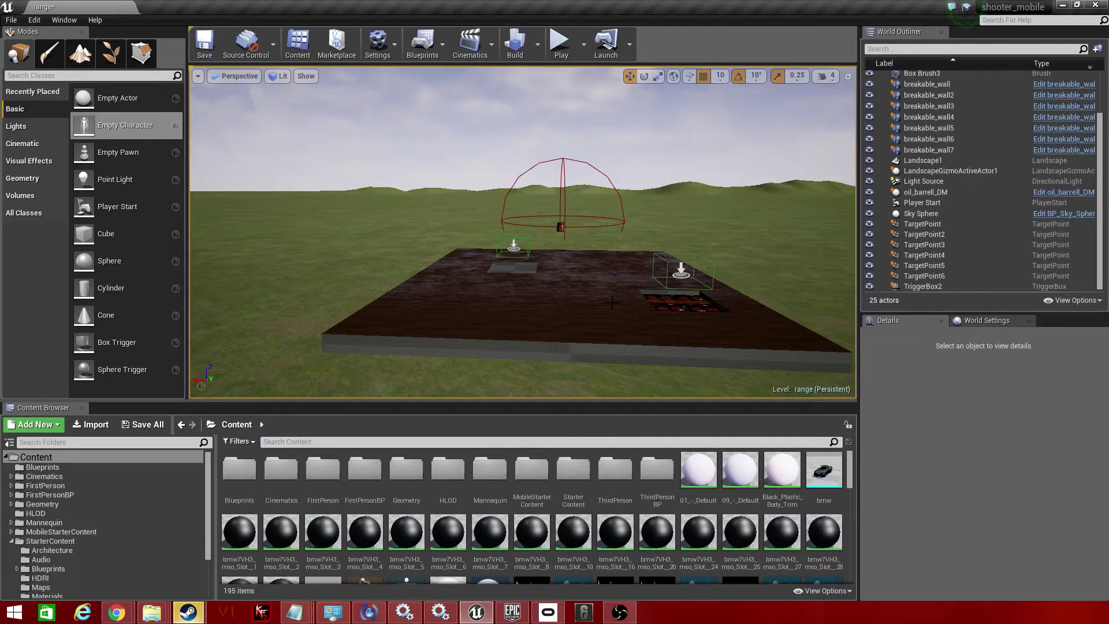
right_drag(611, 291, 693, 321)
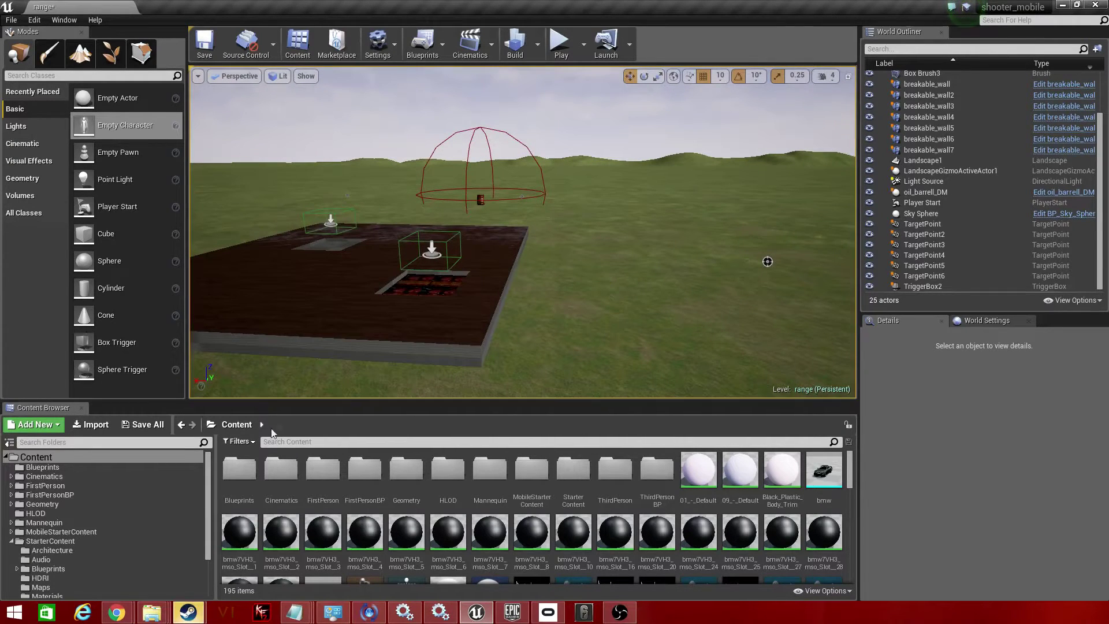
click(284, 443)
text(wall)
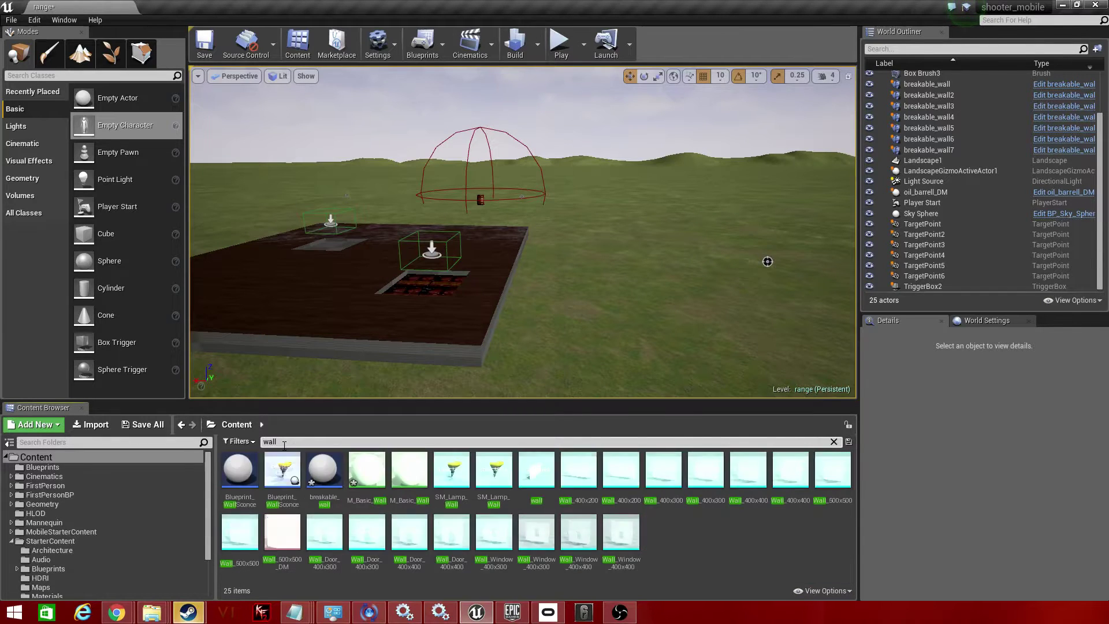
Create a destructible mesh from the Wall_500x500 static mesh, replacing the existing Wall_500x500_DM, and maximize its editor.
click(241, 535)
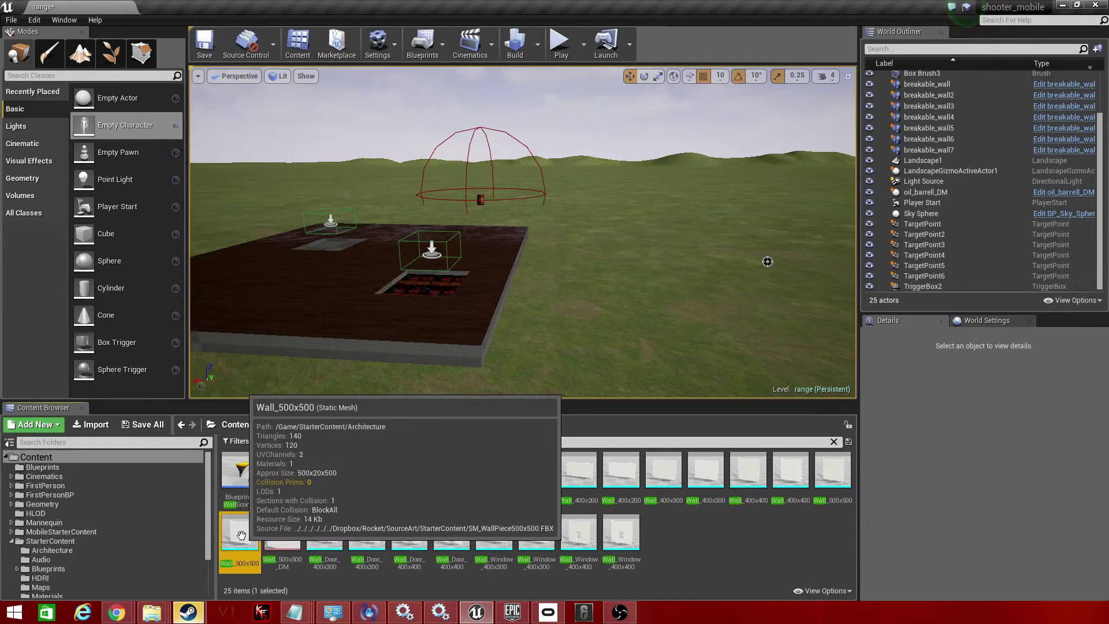
right_click(241, 535)
click(234, 546)
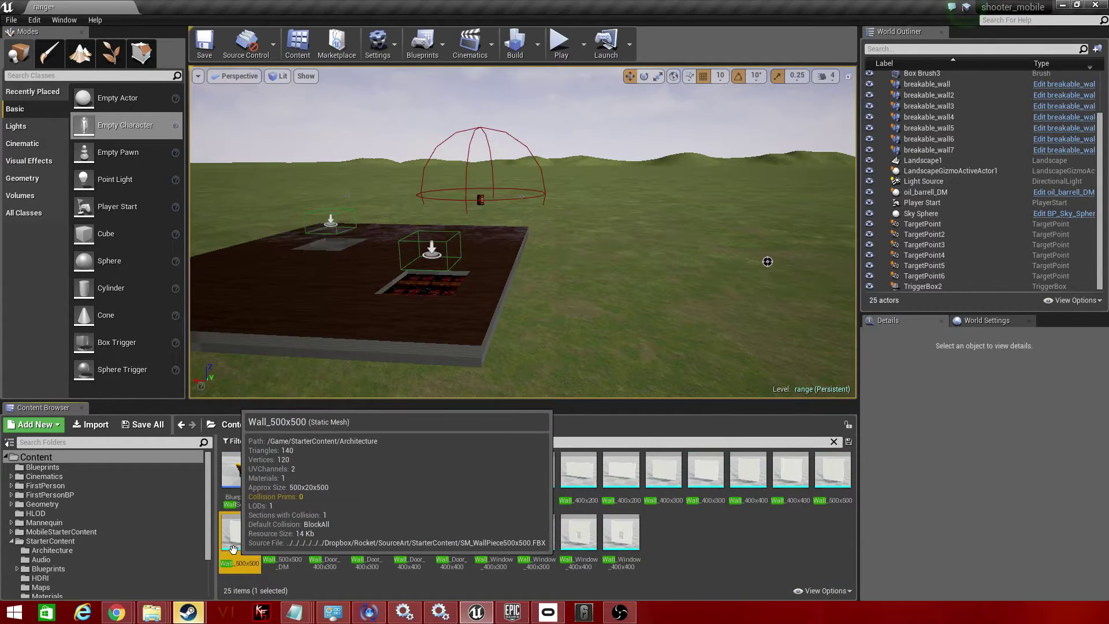
right_click(233, 548)
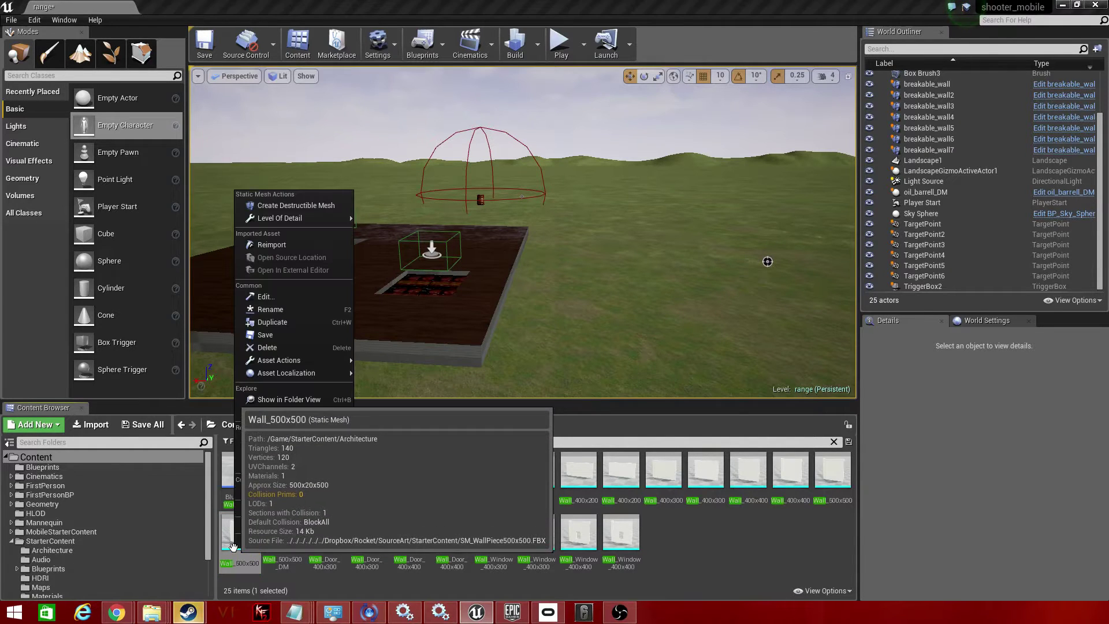
click(303, 207)
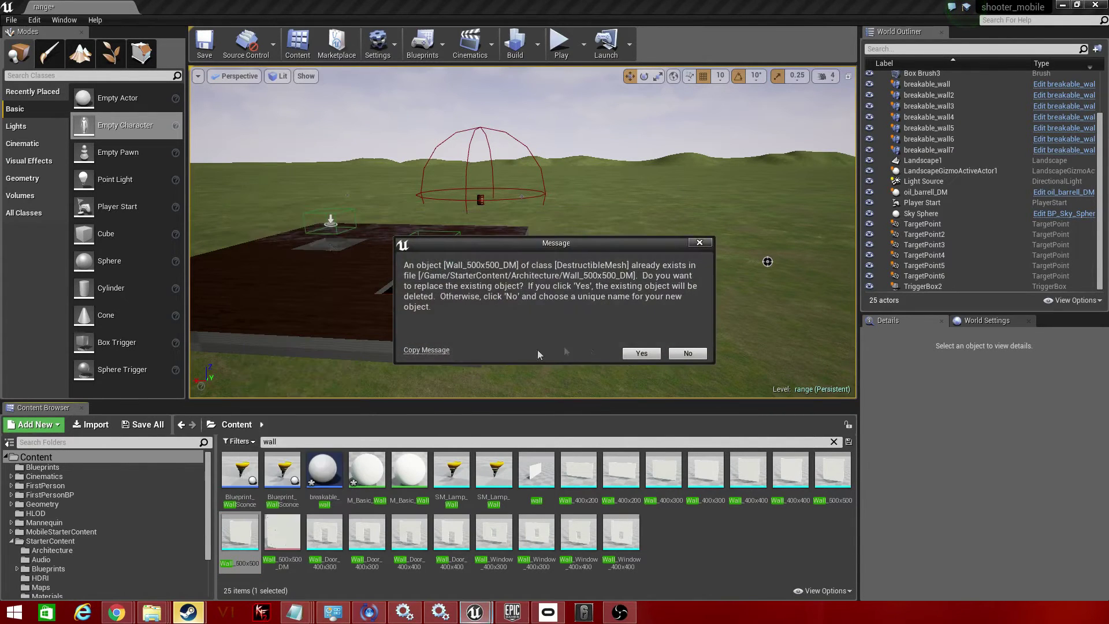
click(641, 353)
drag(631, 238, 631, 5)
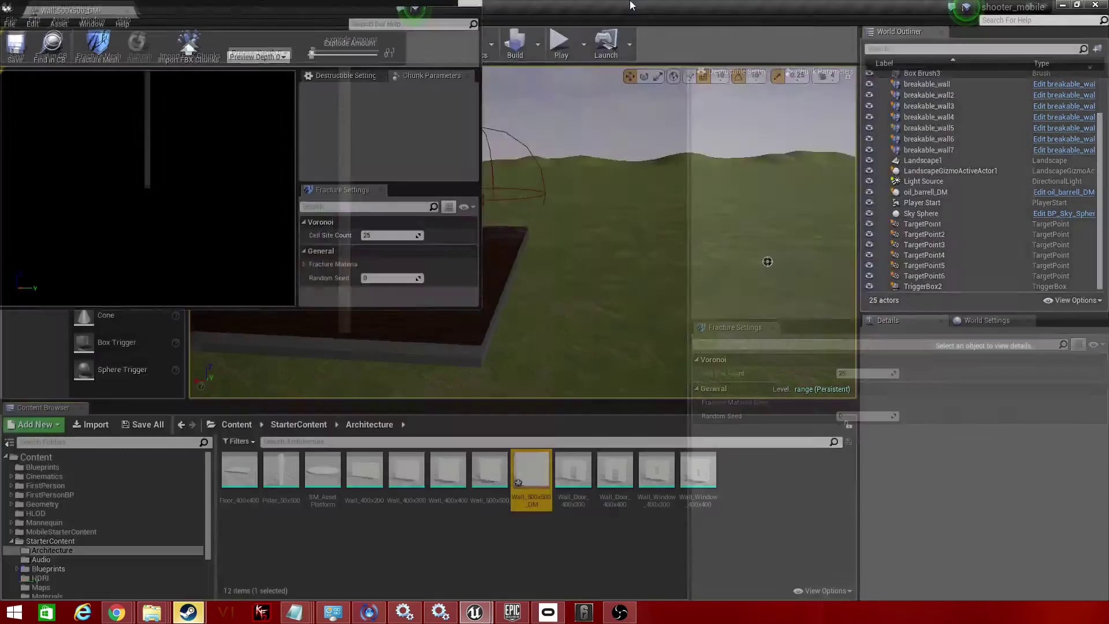
Set the wall's Voronoi cell site count to 2000.
right_drag(628, 267, 627, 230)
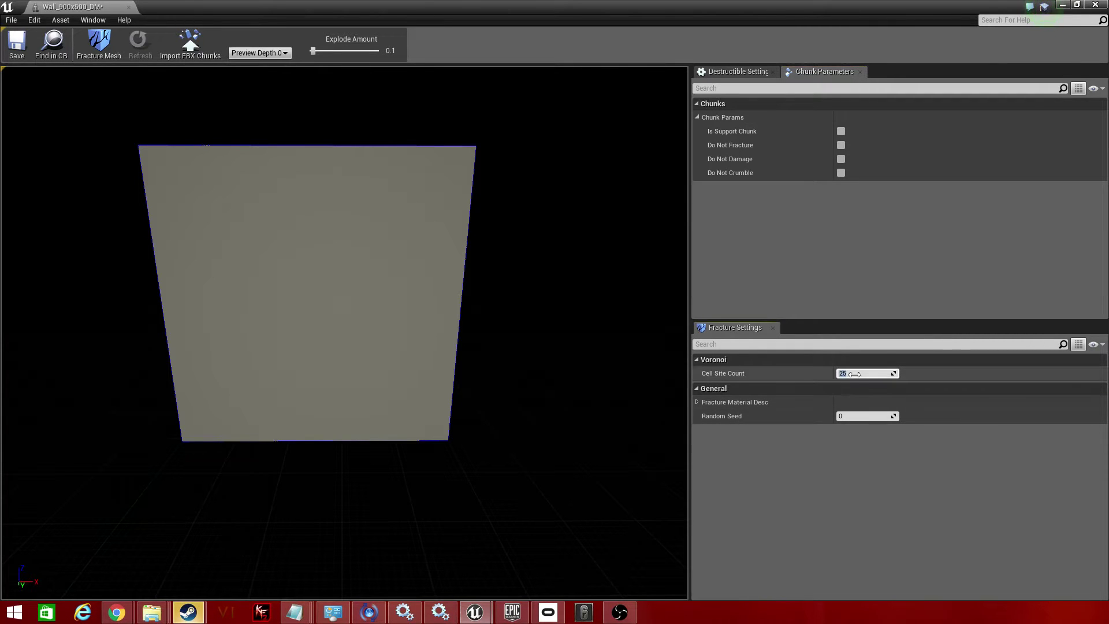
text(000)
key(Return)
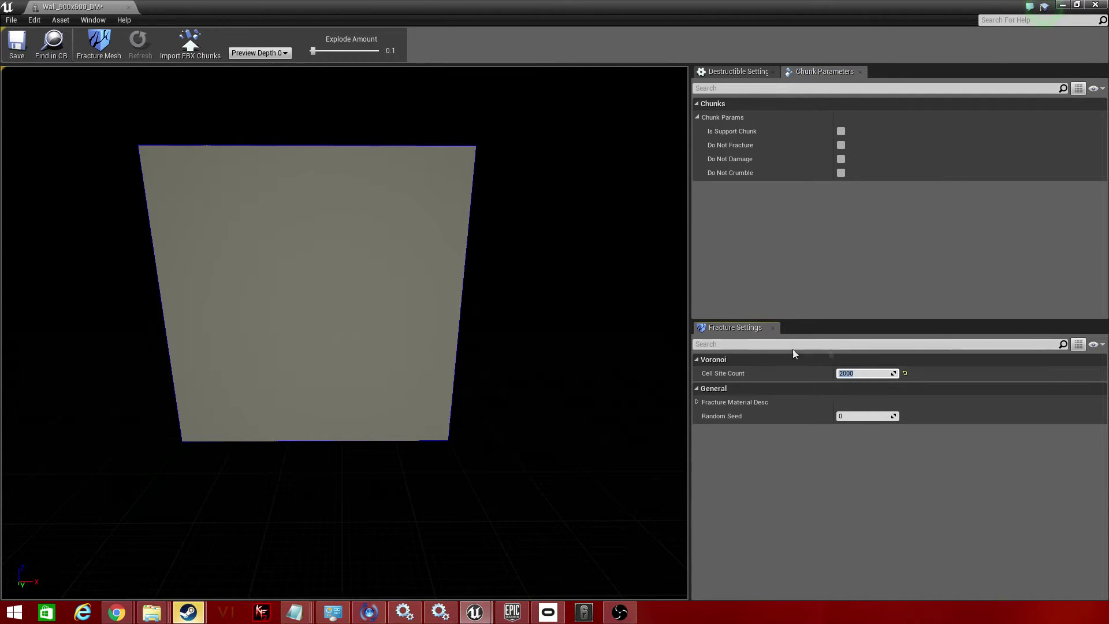
Try to save the Wall_500x500_DM asset, skip it and dismiss the messages.
click(17, 51)
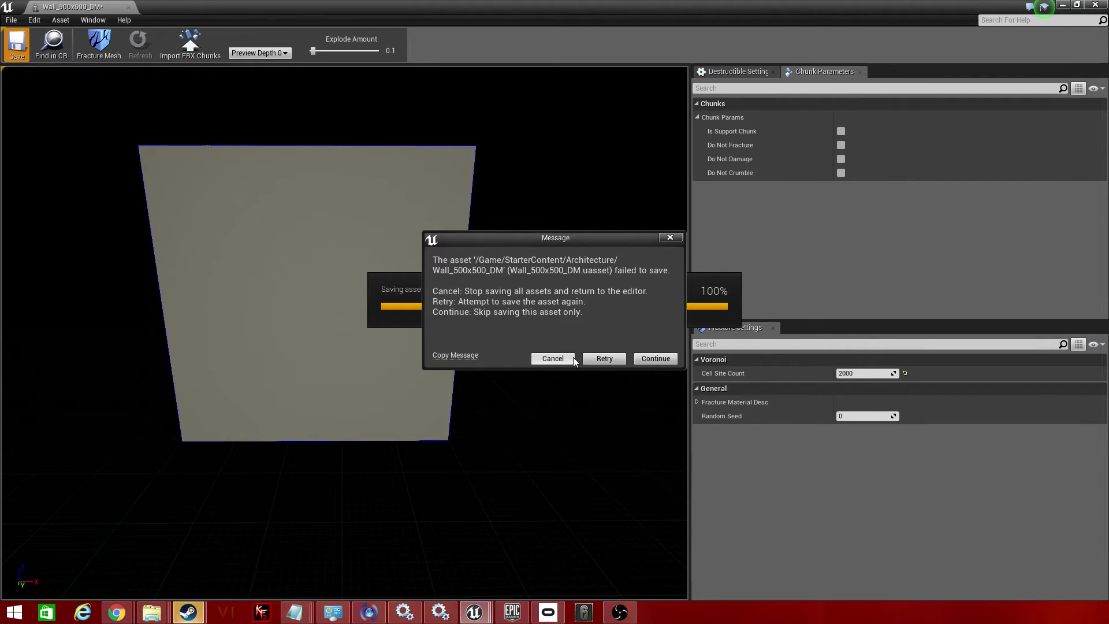
click(653, 359)
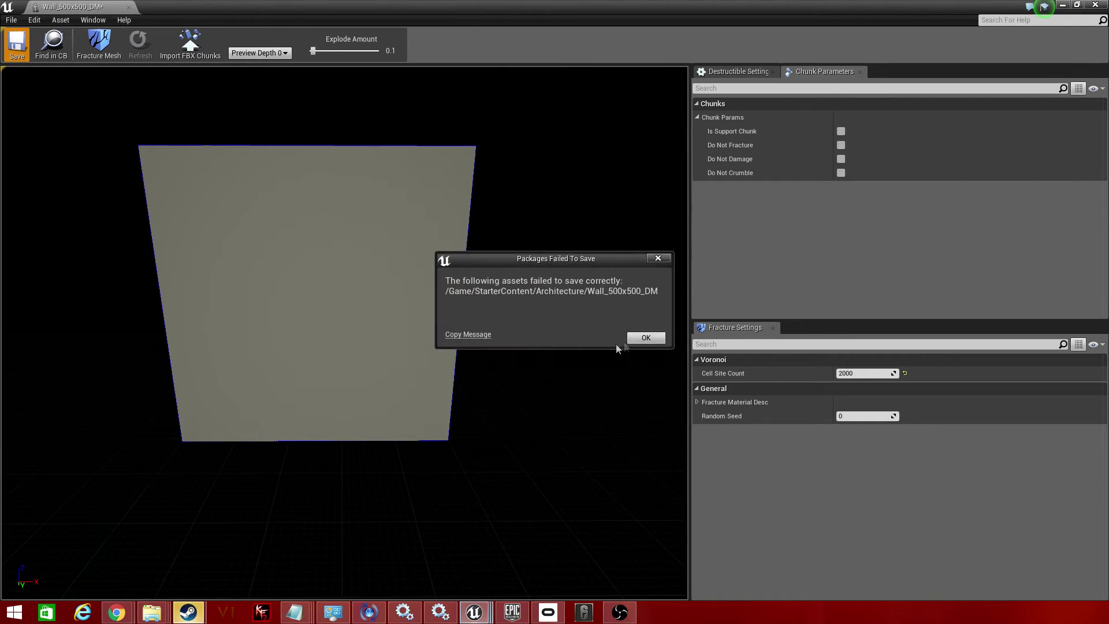
click(747, 7)
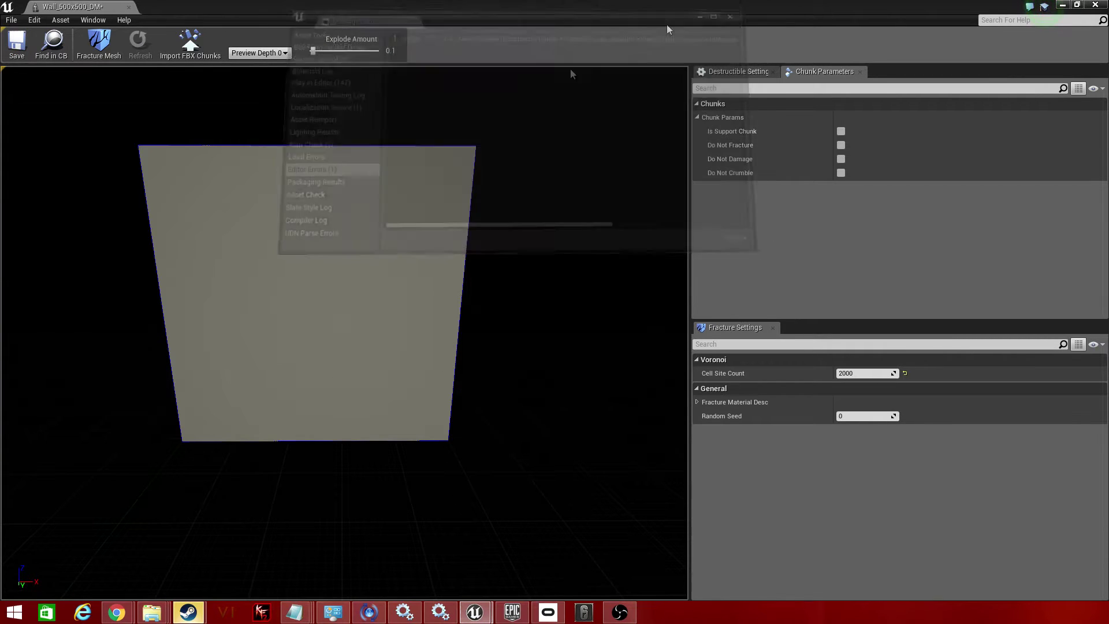
Fracture the wall mesh with the explode amount at 3.4, and return the explode amount to 0.0.
drag(313, 52, 356, 52)
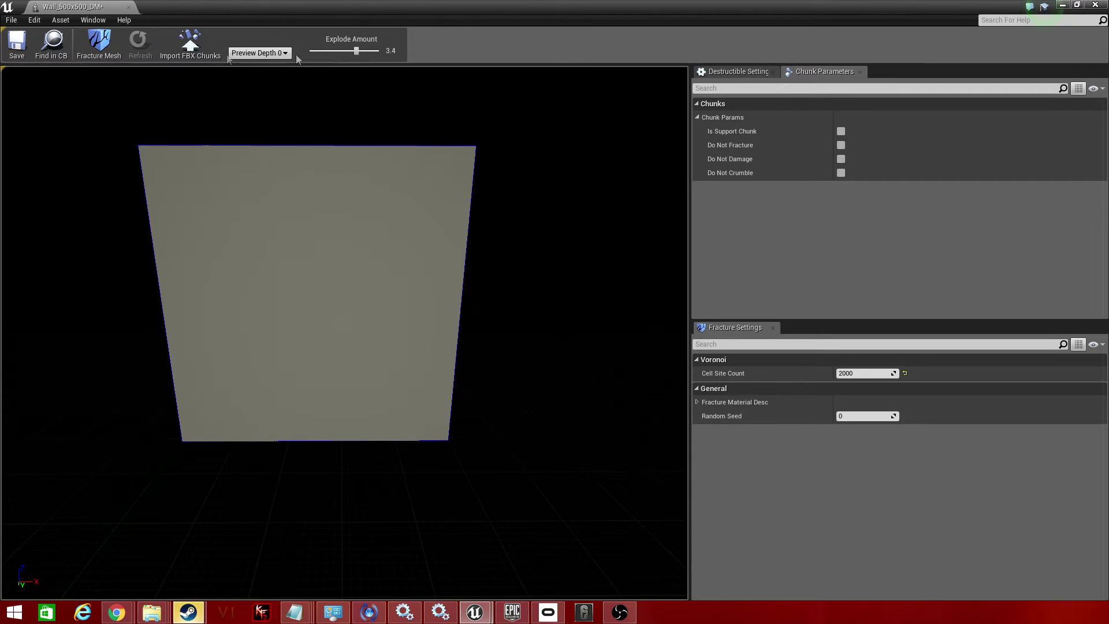
click(111, 43)
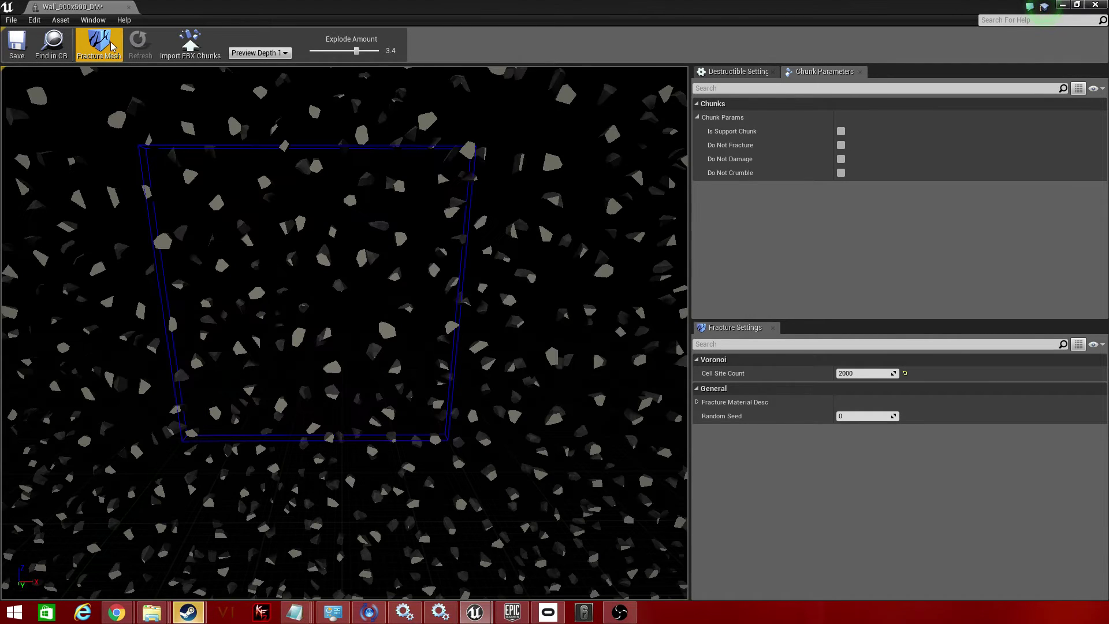
drag(346, 55, 312, 58)
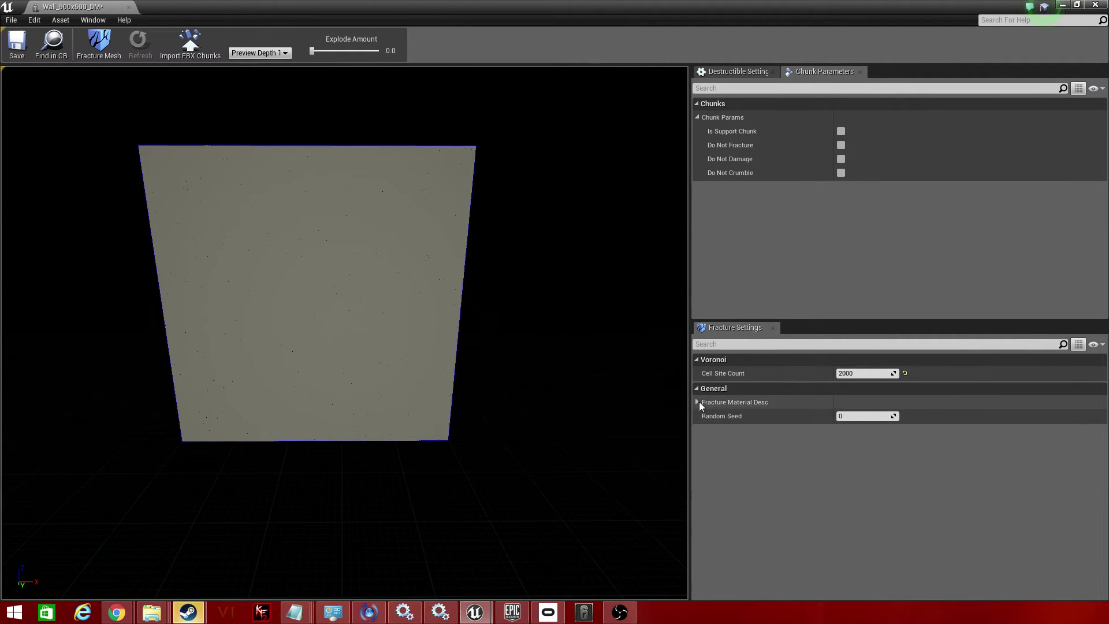
Enable the Accumulate Damage and World Support flags in the wall's destructible settings.
click(722, 71)
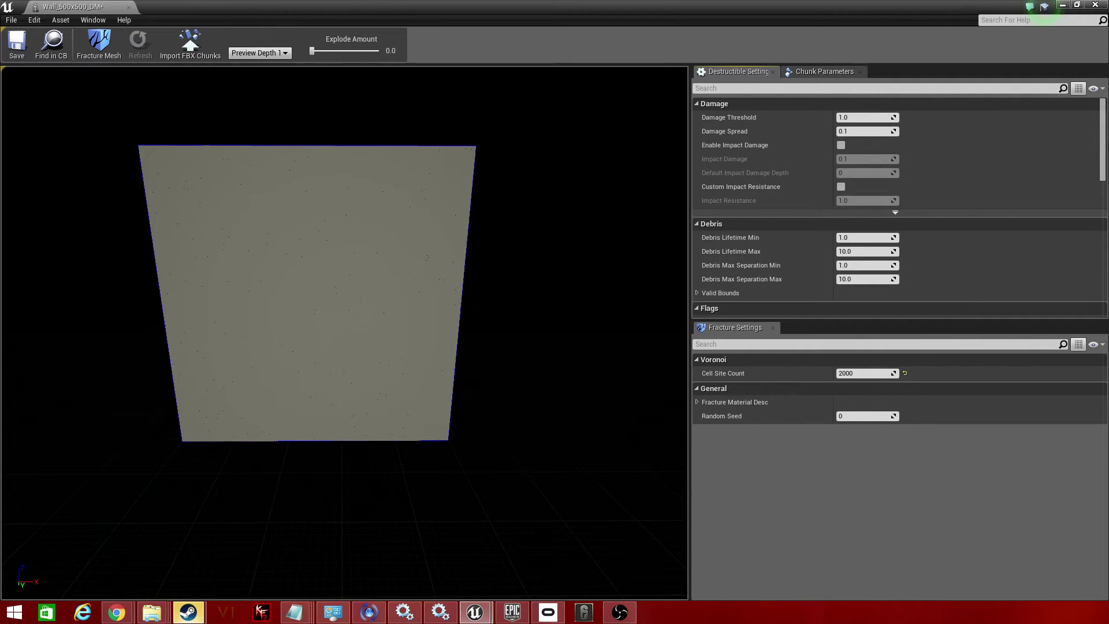
drag(1102, 152, 1103, 247)
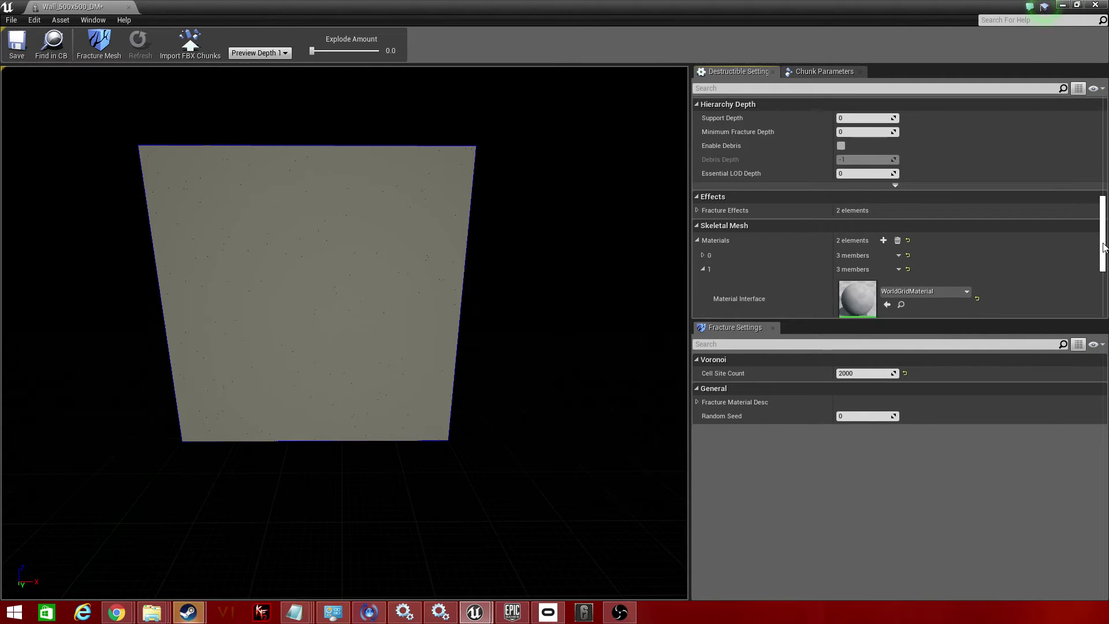
click(697, 211)
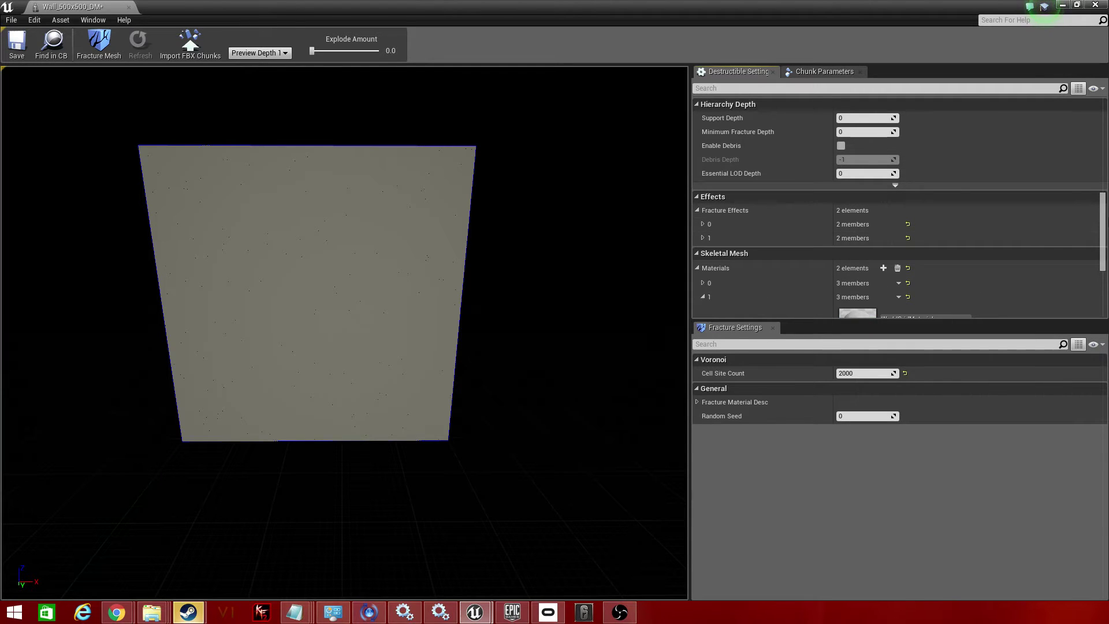
drag(1102, 235, 1103, 281)
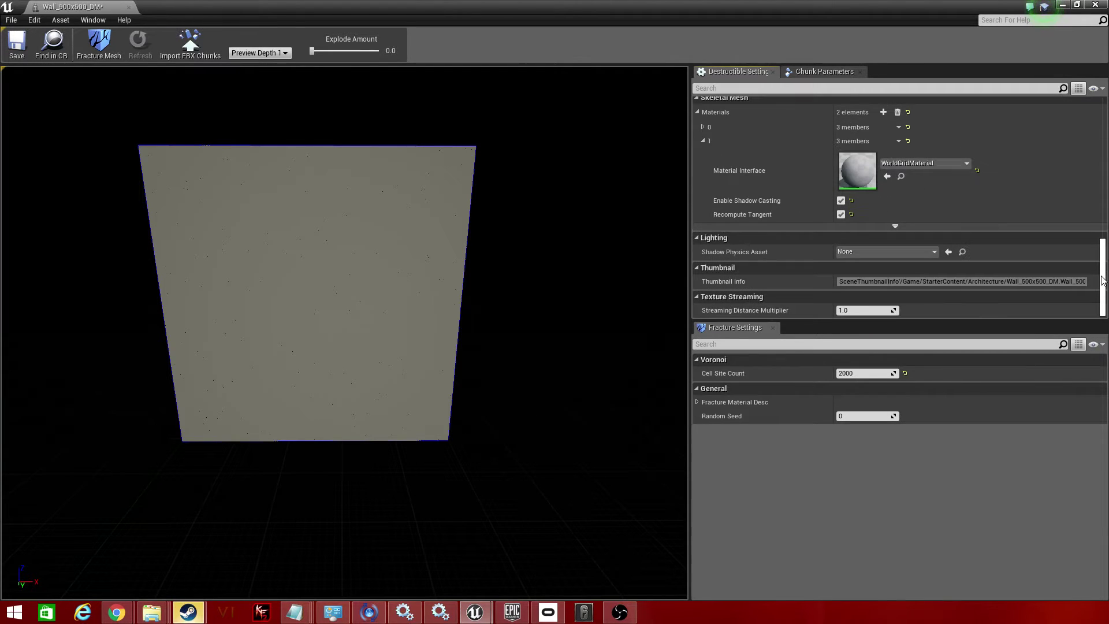
click(873, 224)
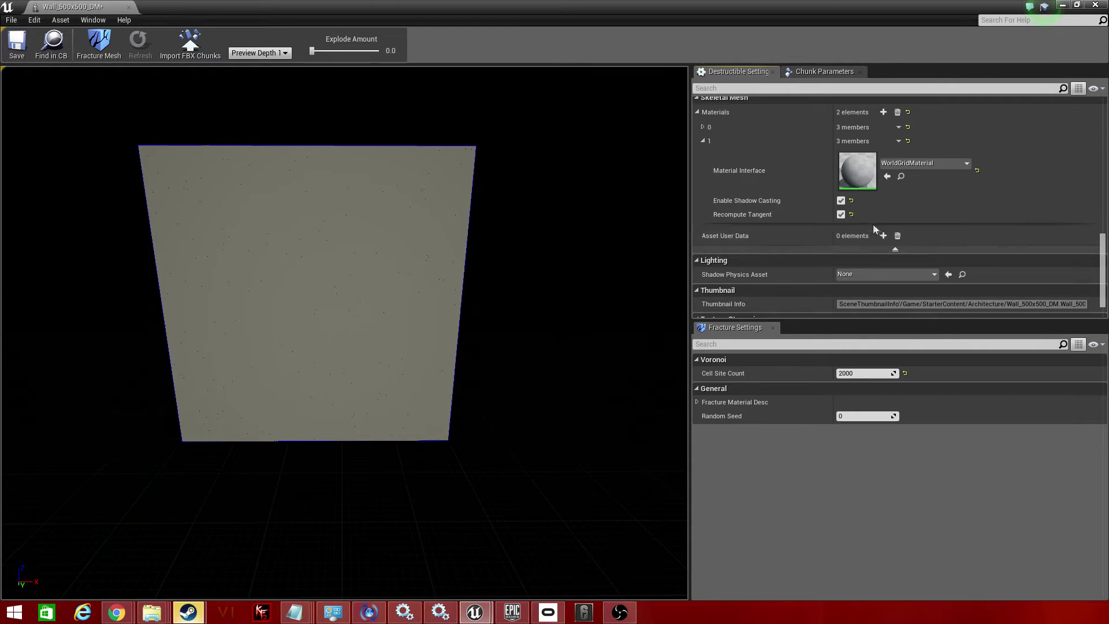
drag(1103, 260, 1100, 139)
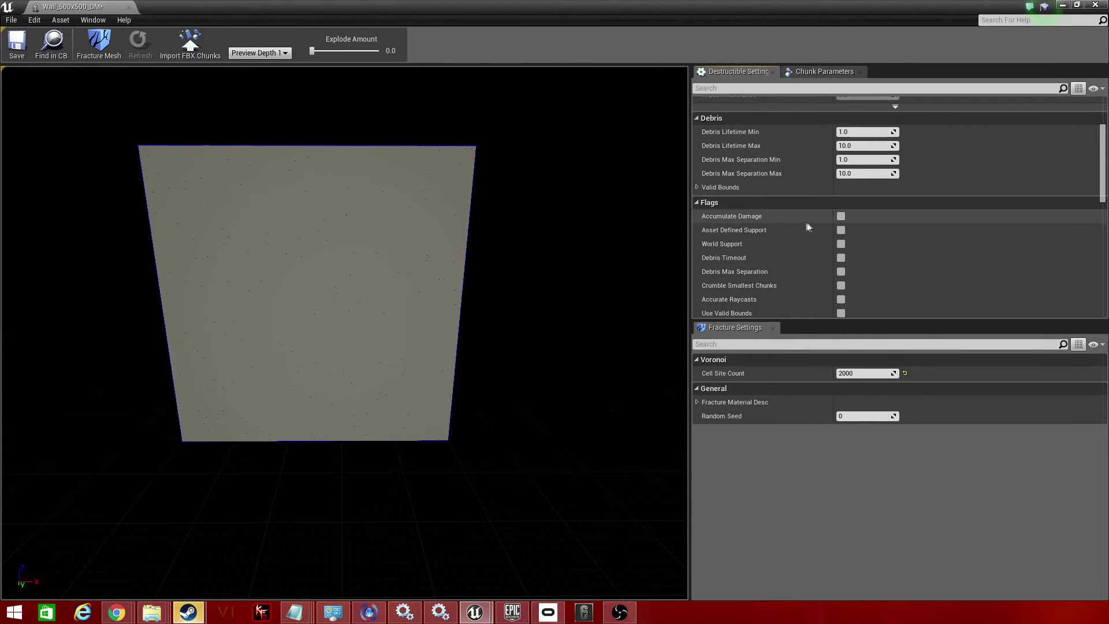
click(842, 217)
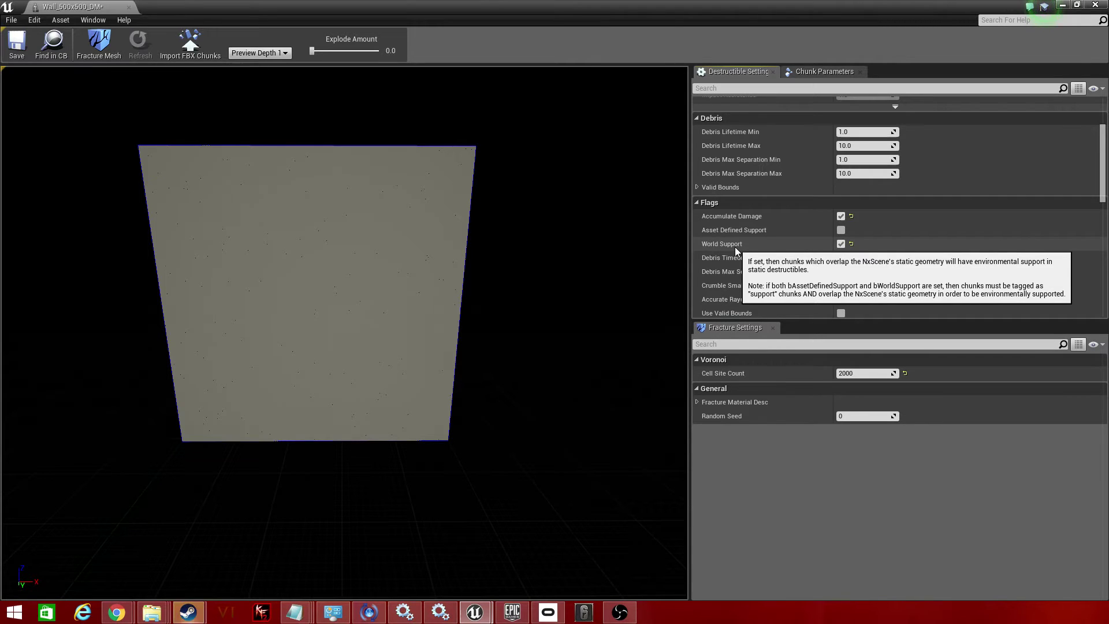
Set the destructible wall's support depth to 1.
drag(1101, 179, 1099, 221)
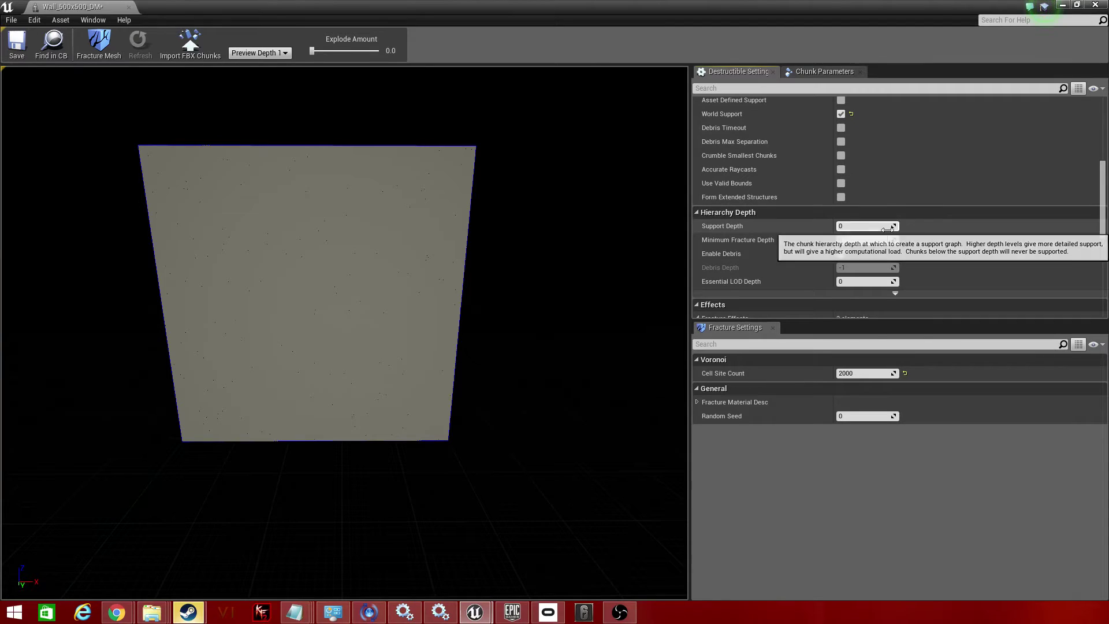
click(866, 226)
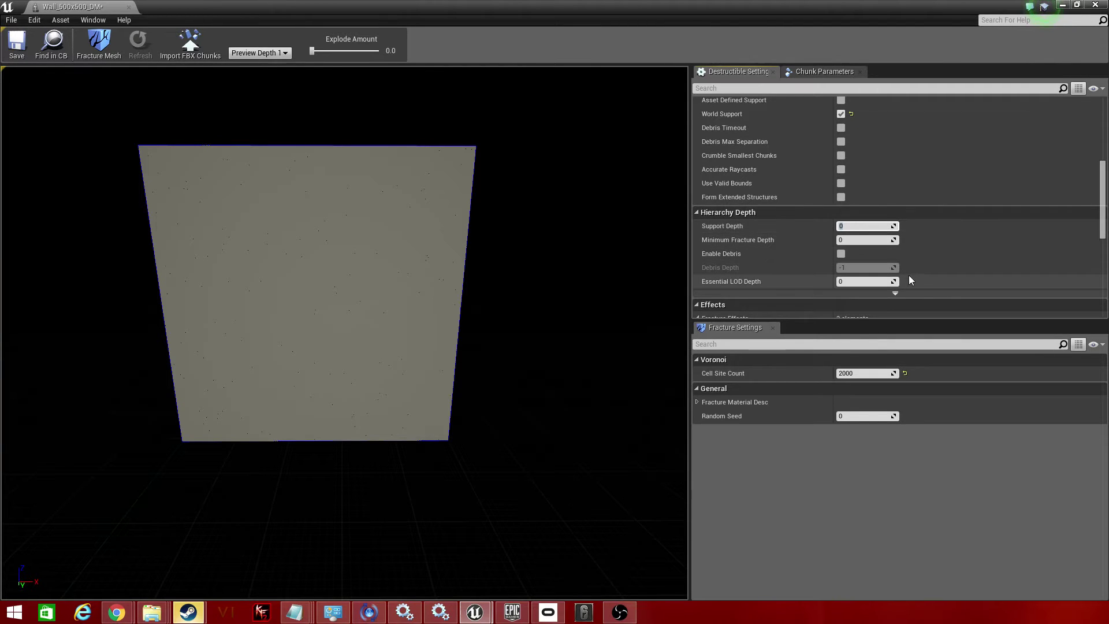
text(1)
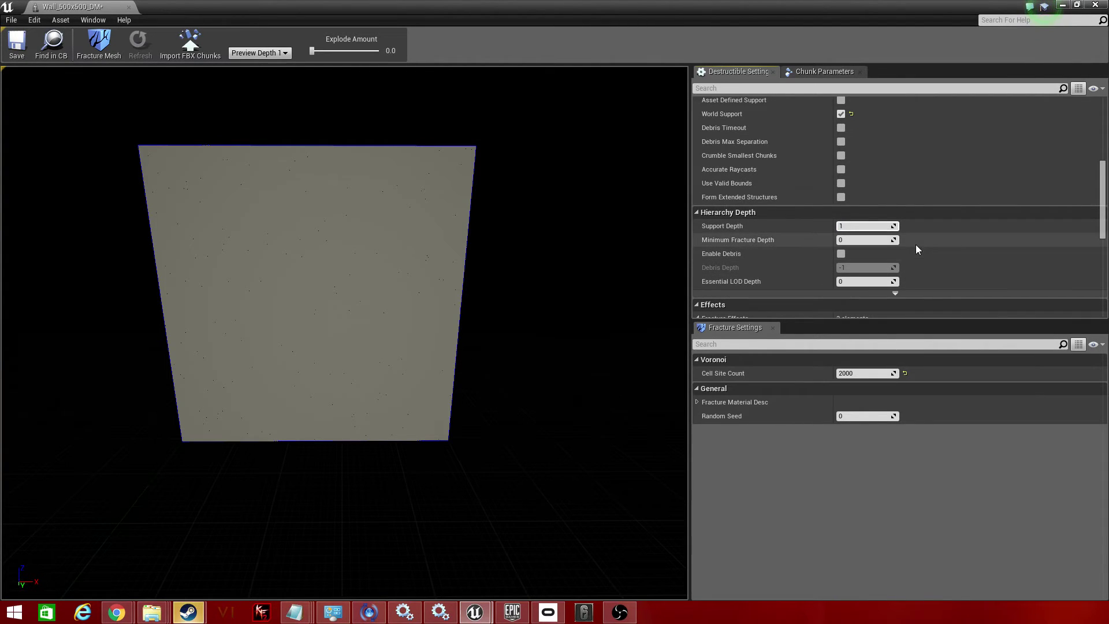
key(Return)
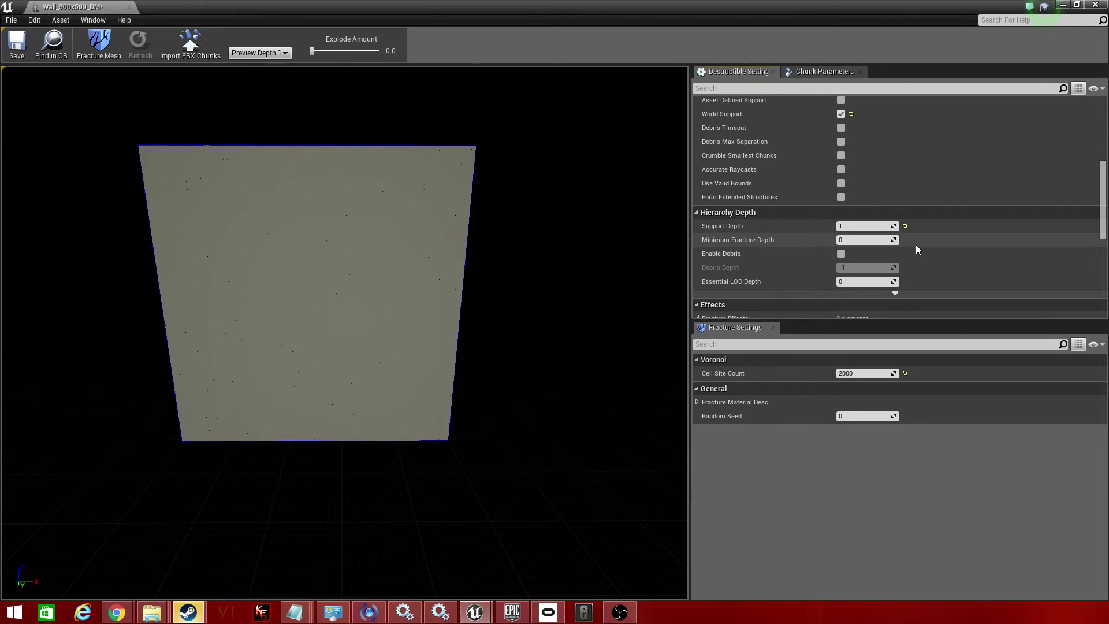
Try again to save Wall_500x500_DM, retrying the save before skipping the asset.
click(26, 48)
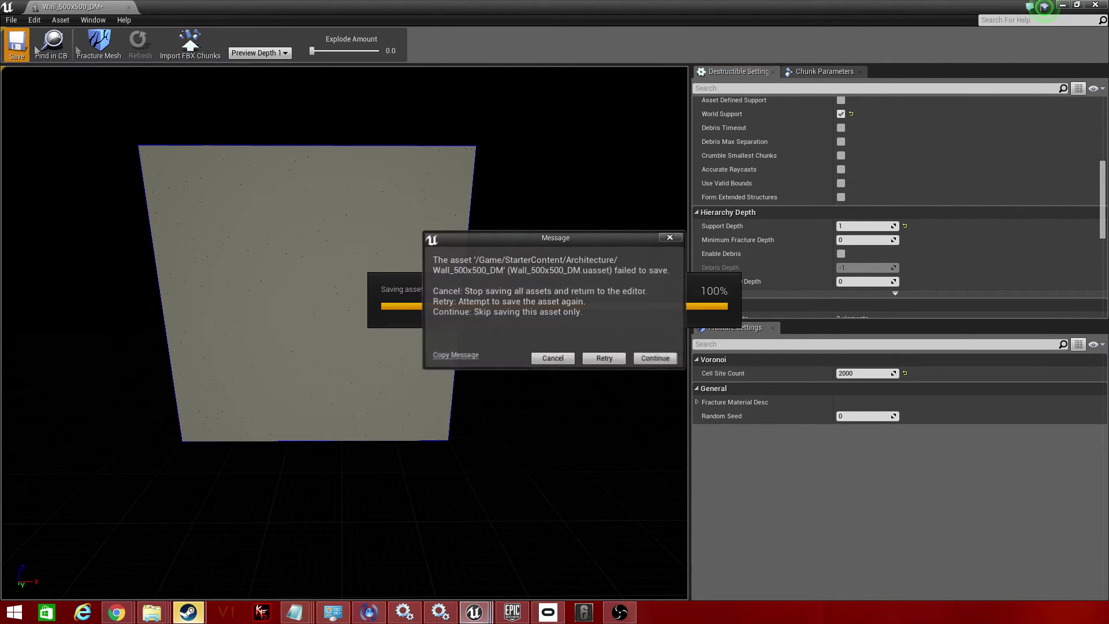
click(602, 357)
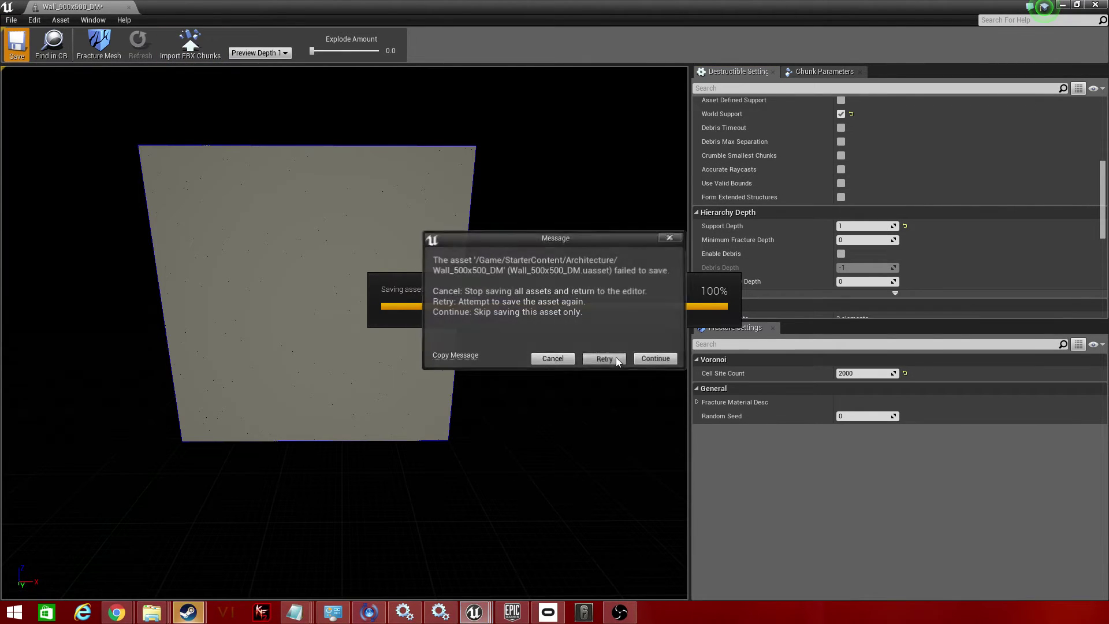
click(616, 358)
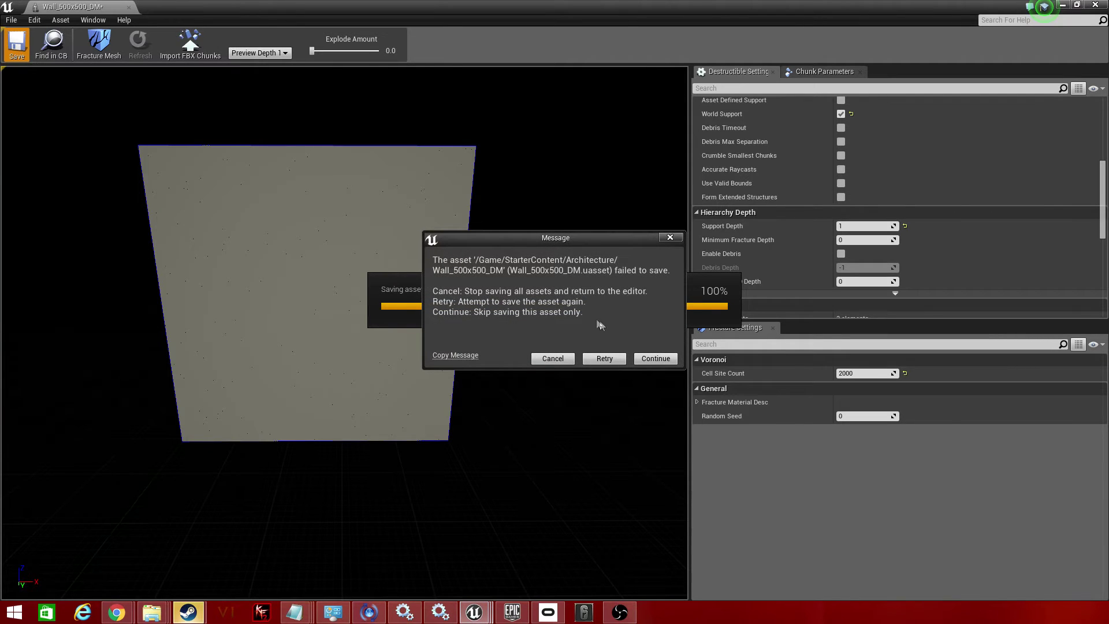
click(655, 358)
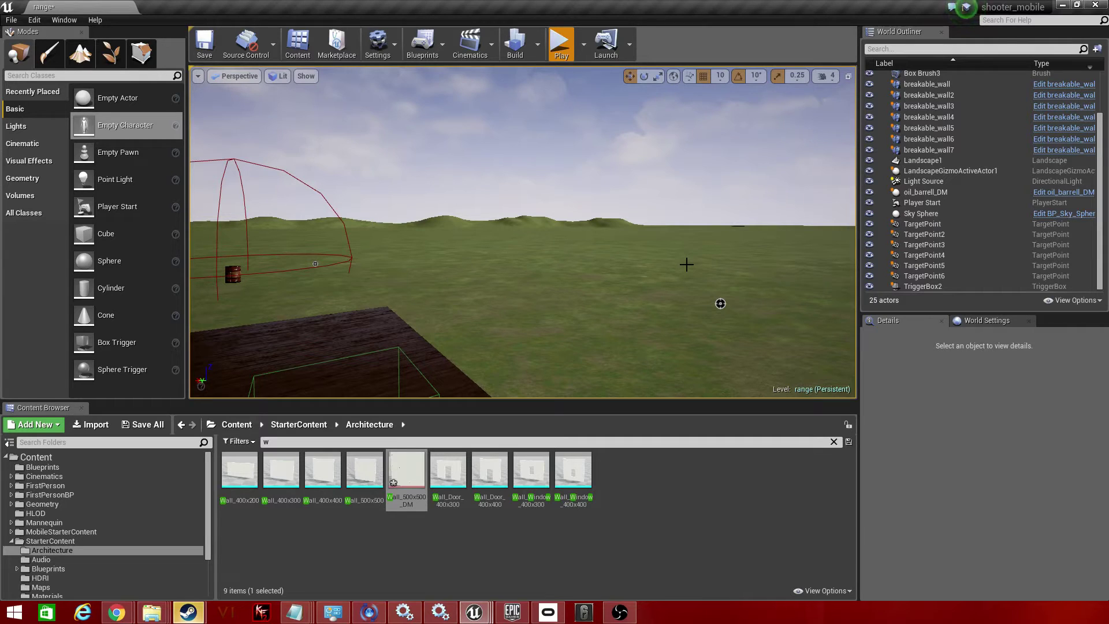
Place Wall_500x500_DM on the open grass of the level and set its Z scale to 0.25.
right_drag(441, 81, 658, 95)
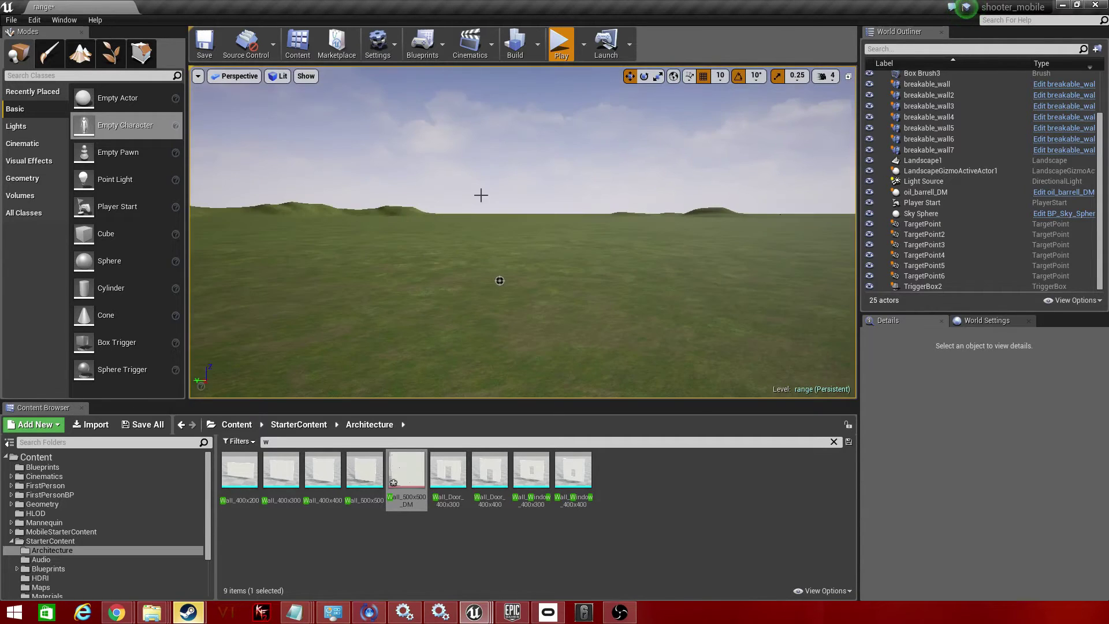
drag(404, 483, 577, 302)
key(a)
right_drag(577, 303, 614, 295)
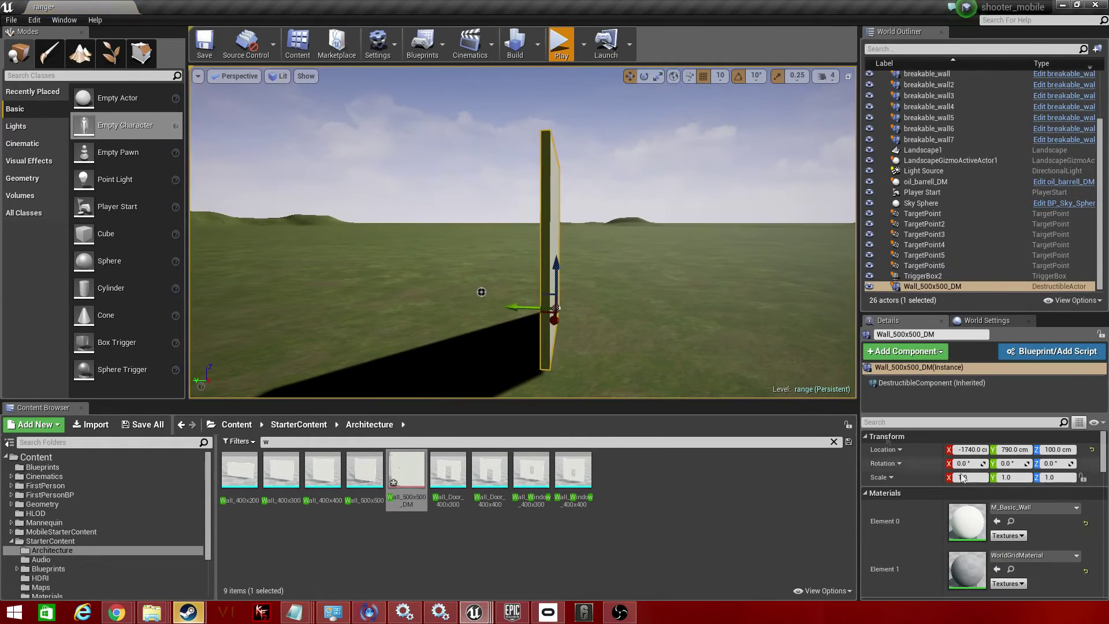
click(1056, 477)
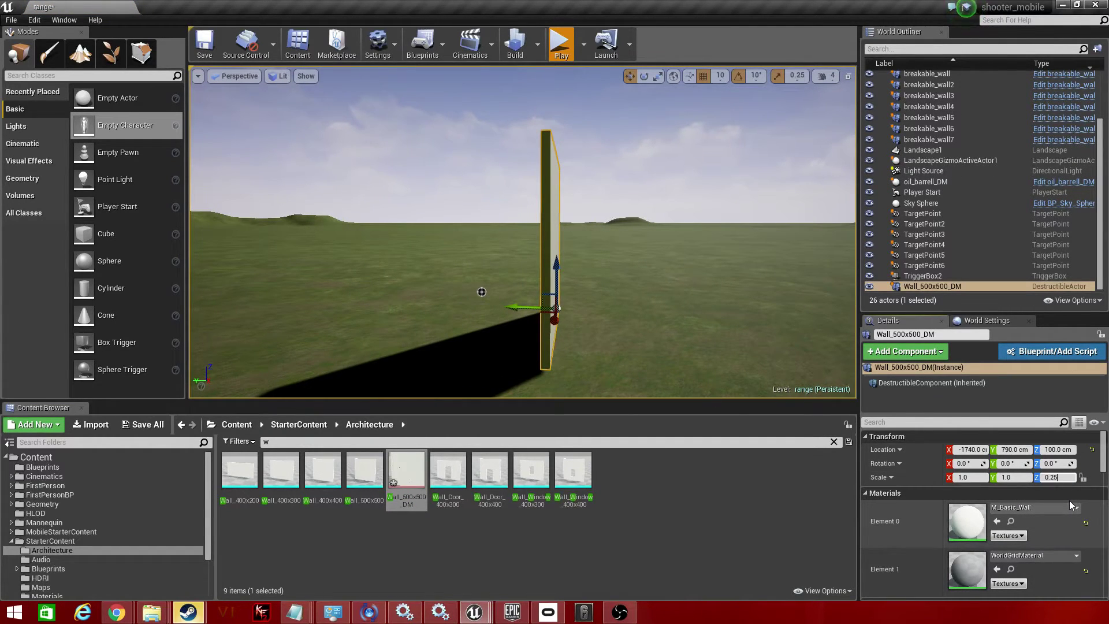
key(Return)
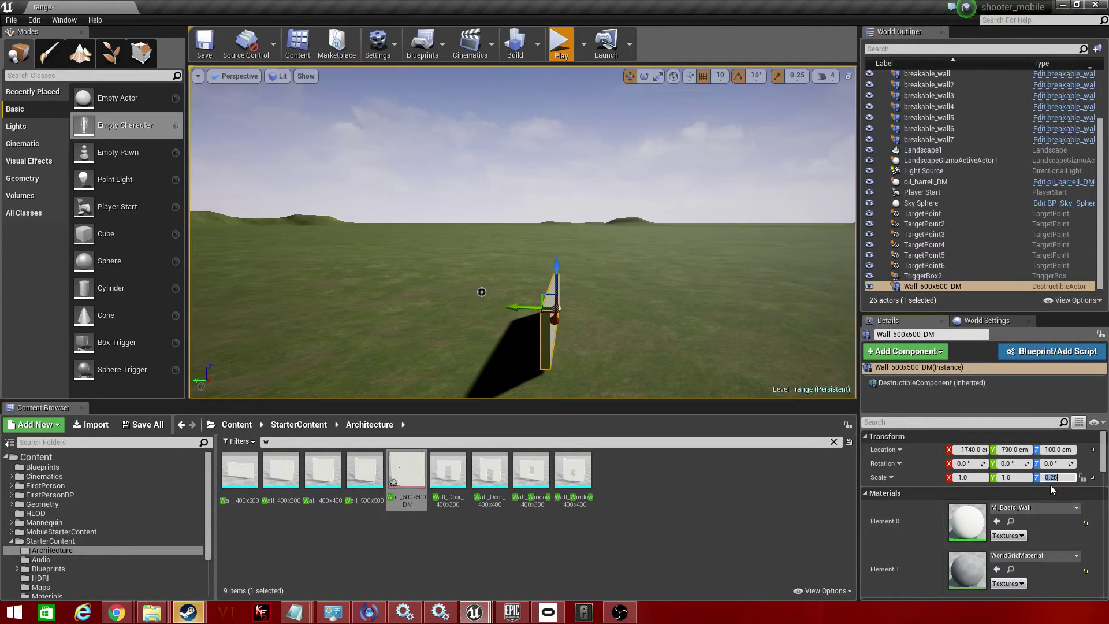
Undo the wall's last scale change, then set its Y scale to 0.25 and its Z scale to 1.
key(ctrl+z)
click(1023, 479)
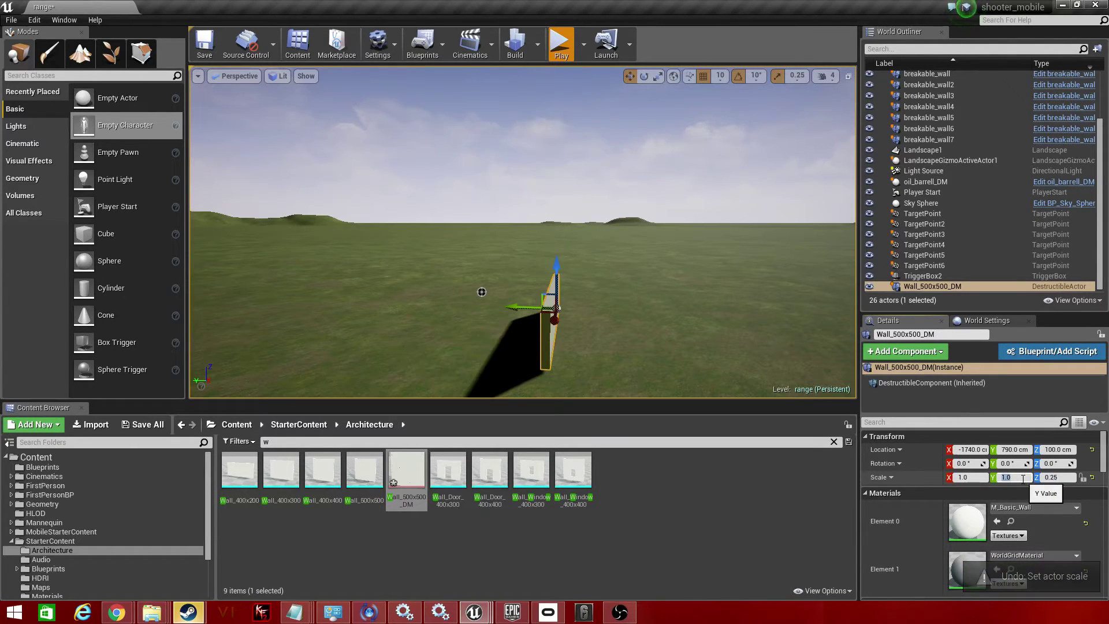
text(0.2)
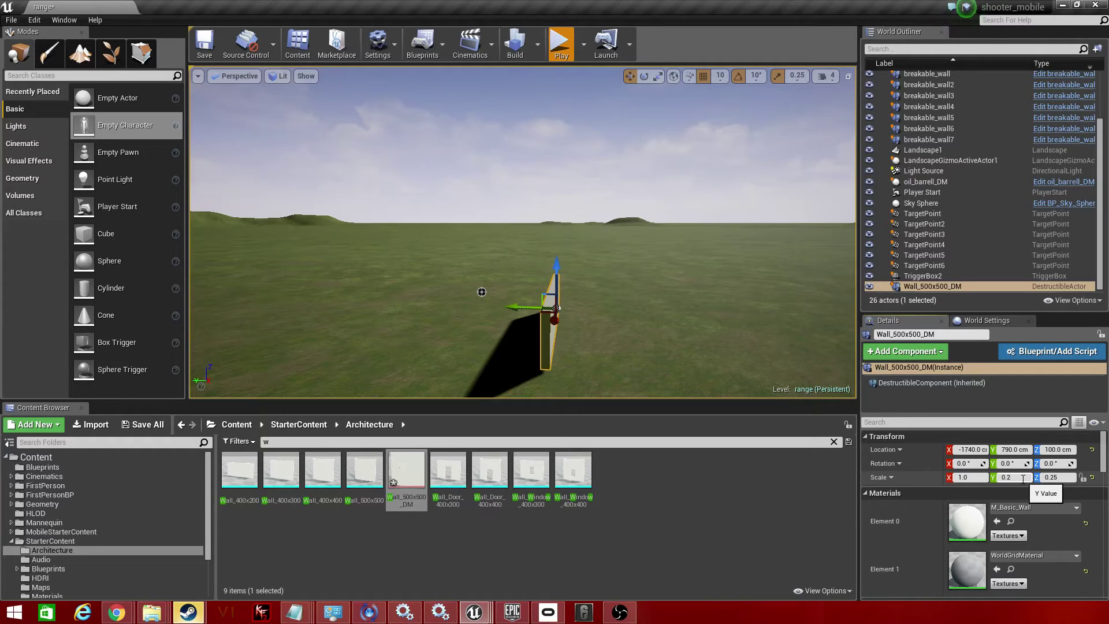
key(Return)
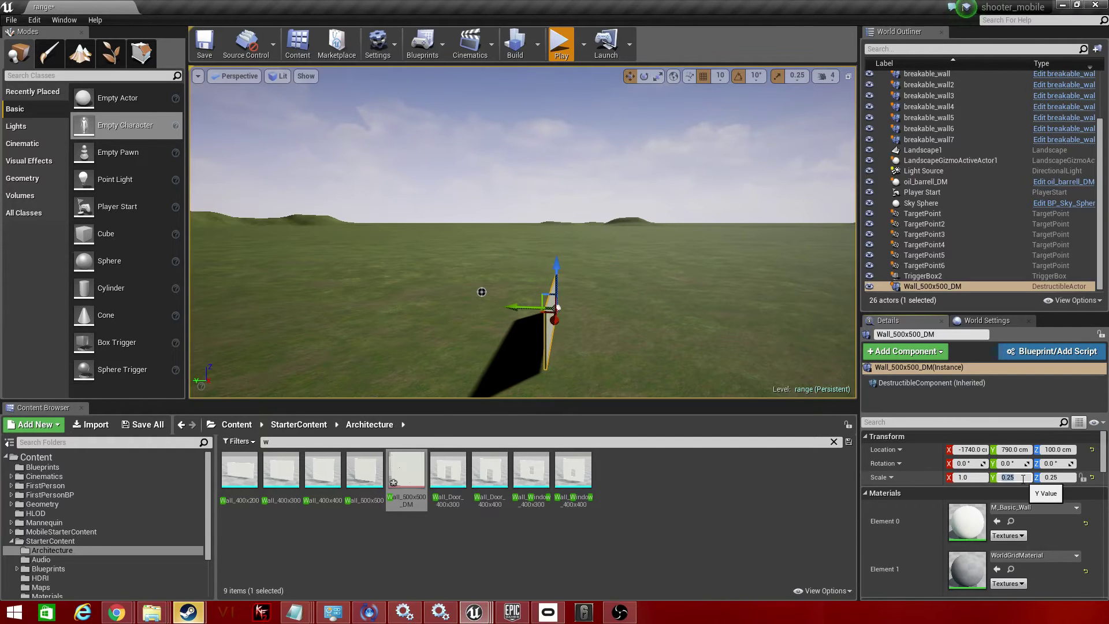
click(1071, 480)
text(1)
key(Return)
right_drag(572, 396, 346, 395)
right_drag(535, 345, 473, 376)
right_drag(549, 325, 511, 341)
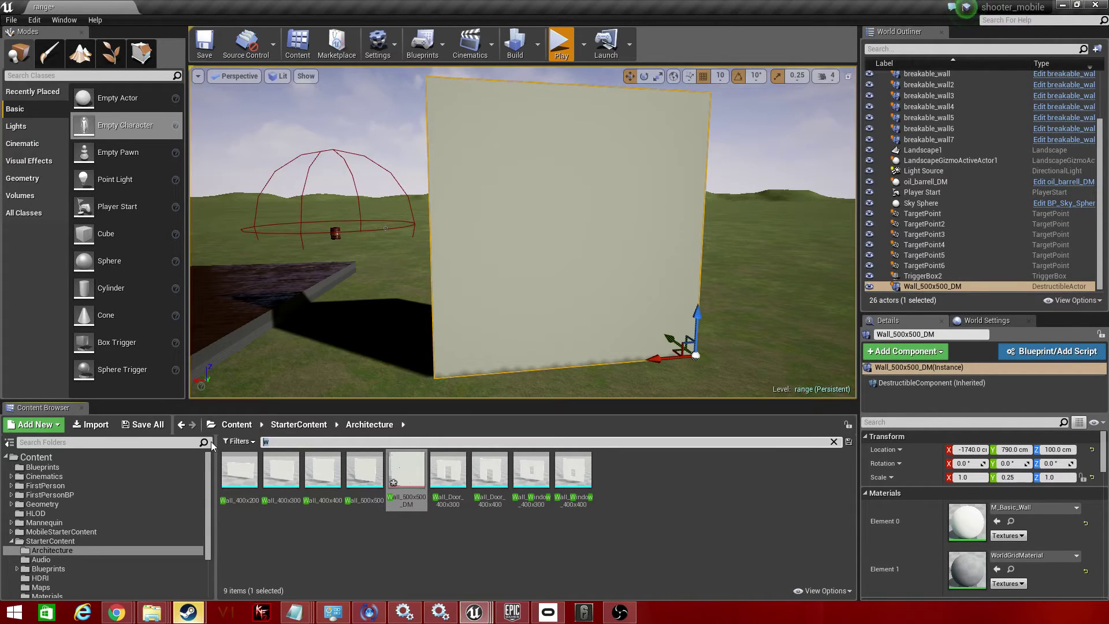
Search the whole Content folder for "firstpersonproject" and open the FirstPersonProjectile blueprint.
text(rst)
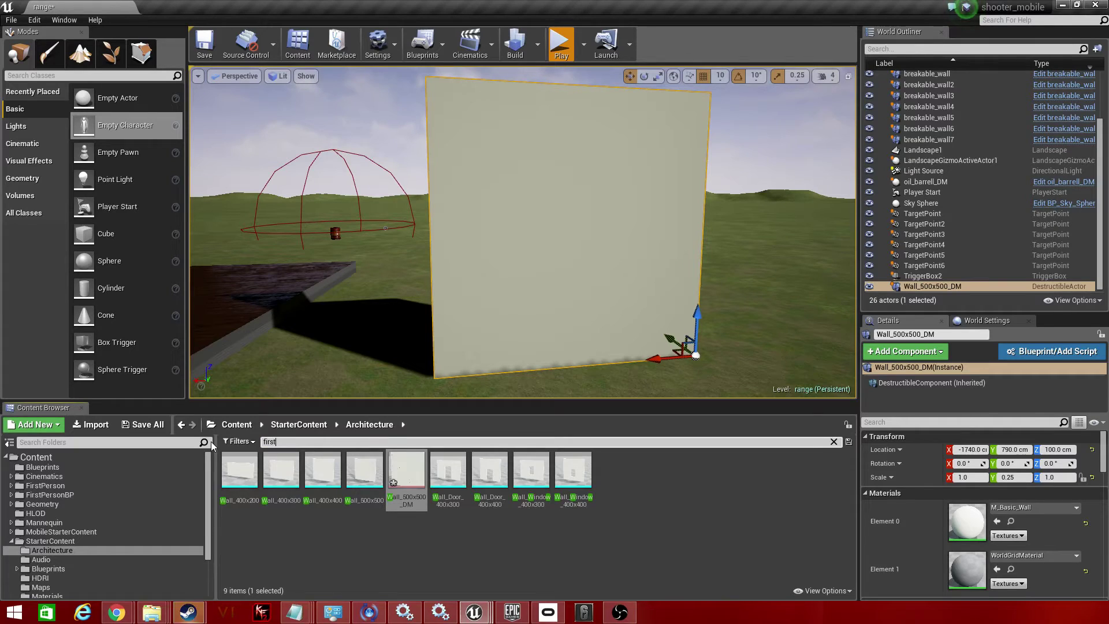
text(person)
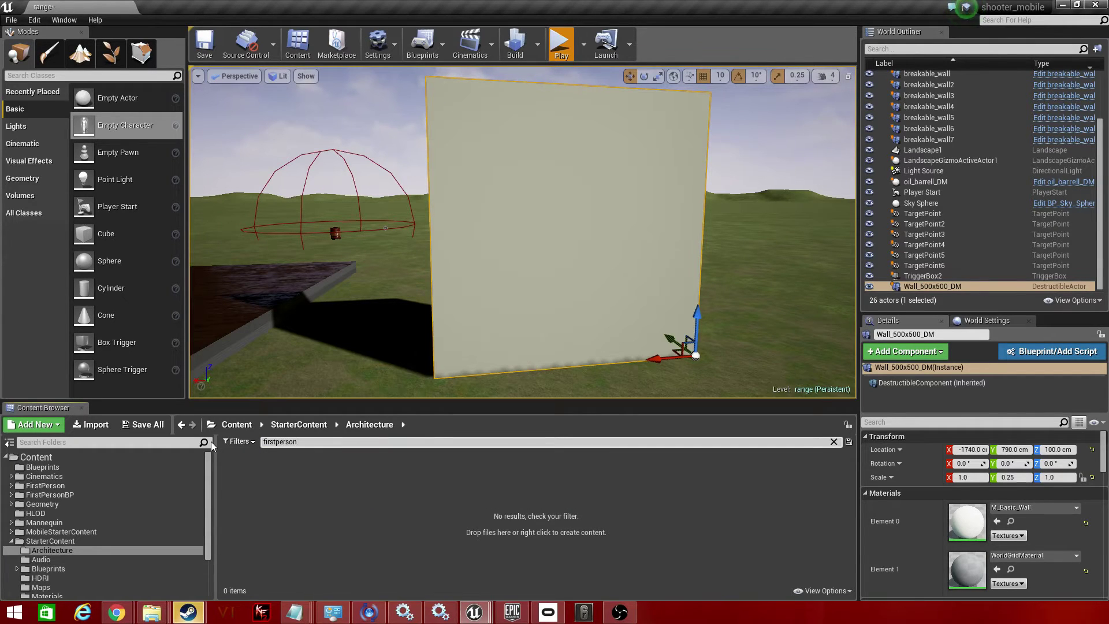
key(BackSpace)
key(BackSpace)
key(BackSpace)
key(BackSpace)
click(137, 454)
text(ersonproject)
double_click(240, 475)
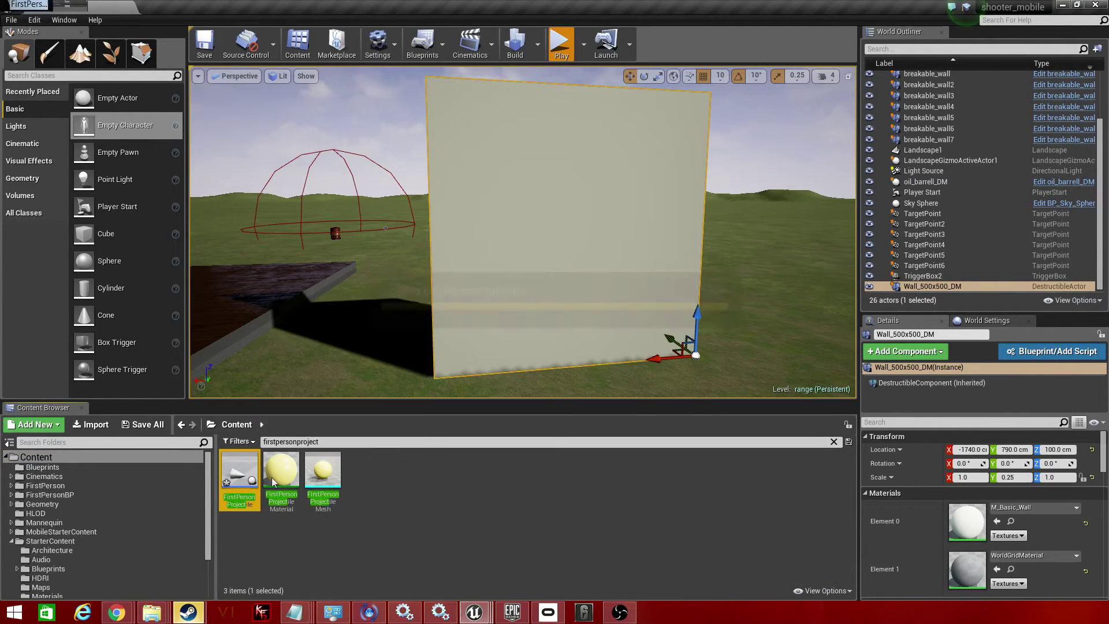
Inspect the projectile blueprint's viewport and the settings of its Sphere and Cone components.
click(202, 84)
right_drag(381, 295, 174, 296)
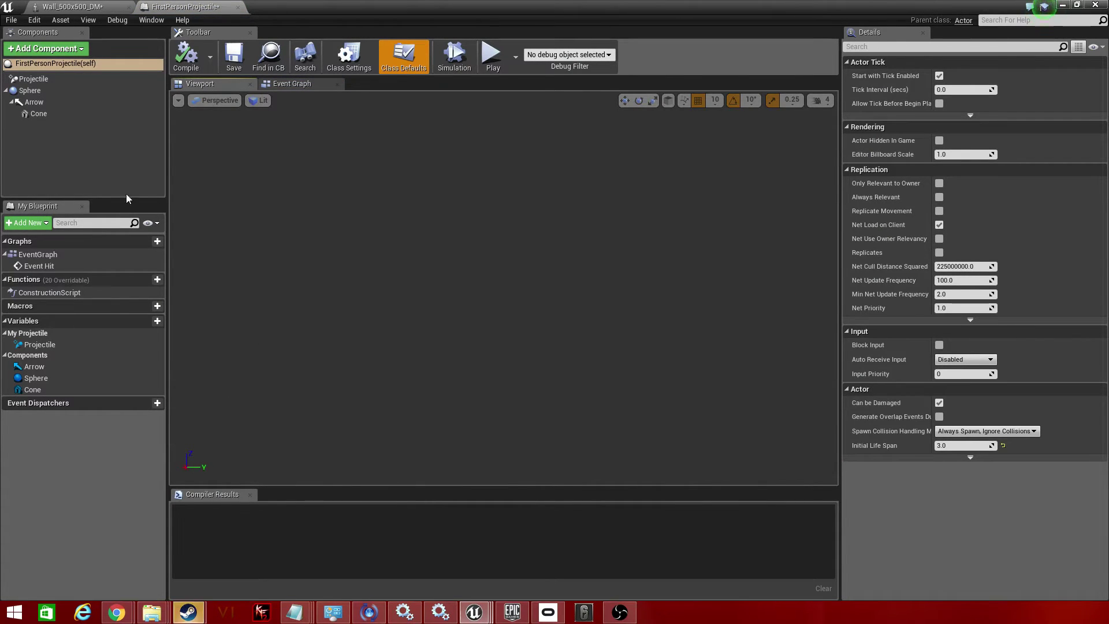
click(31, 90)
click(39, 114)
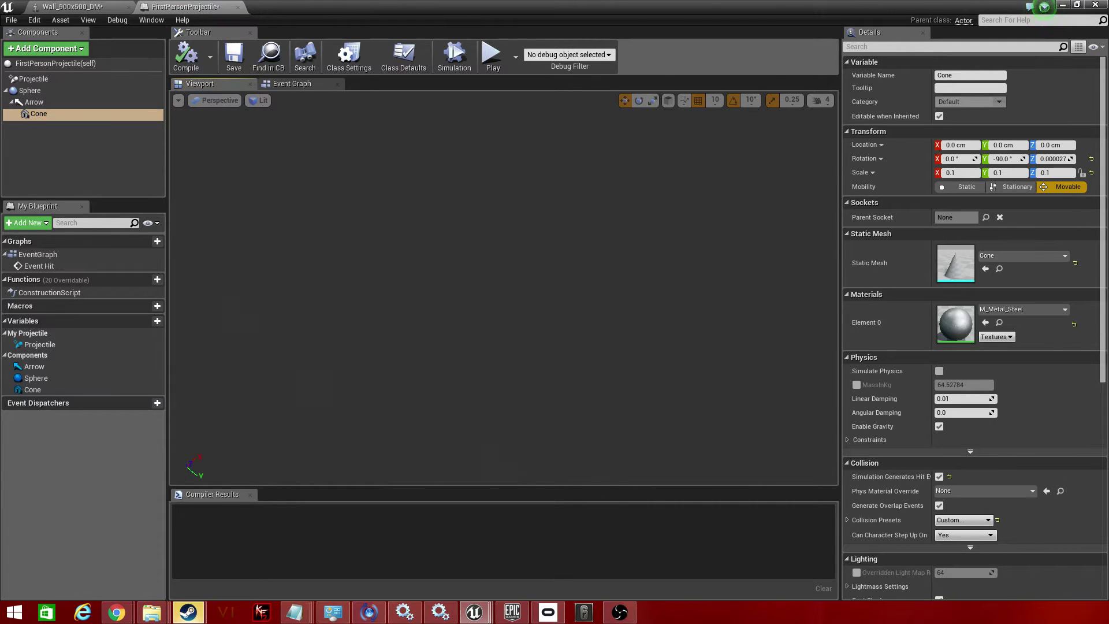
Open the projectile's event graph and move the Event Hit node slightly higher beside the Cast To DestructibleActor node.
click(293, 83)
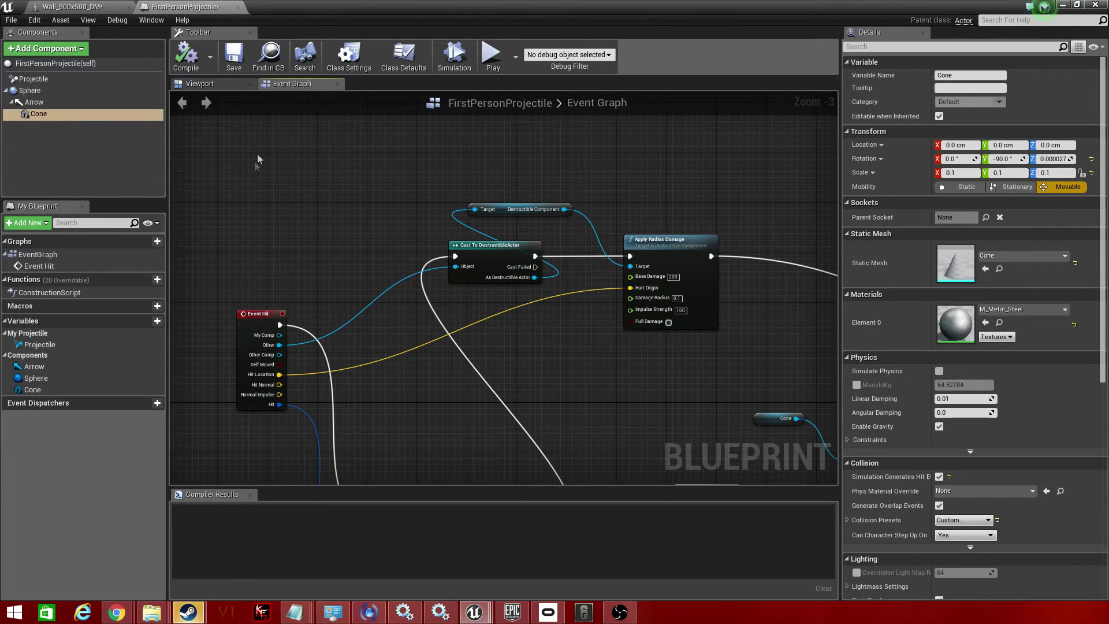
right_drag(254, 154, 258, 118)
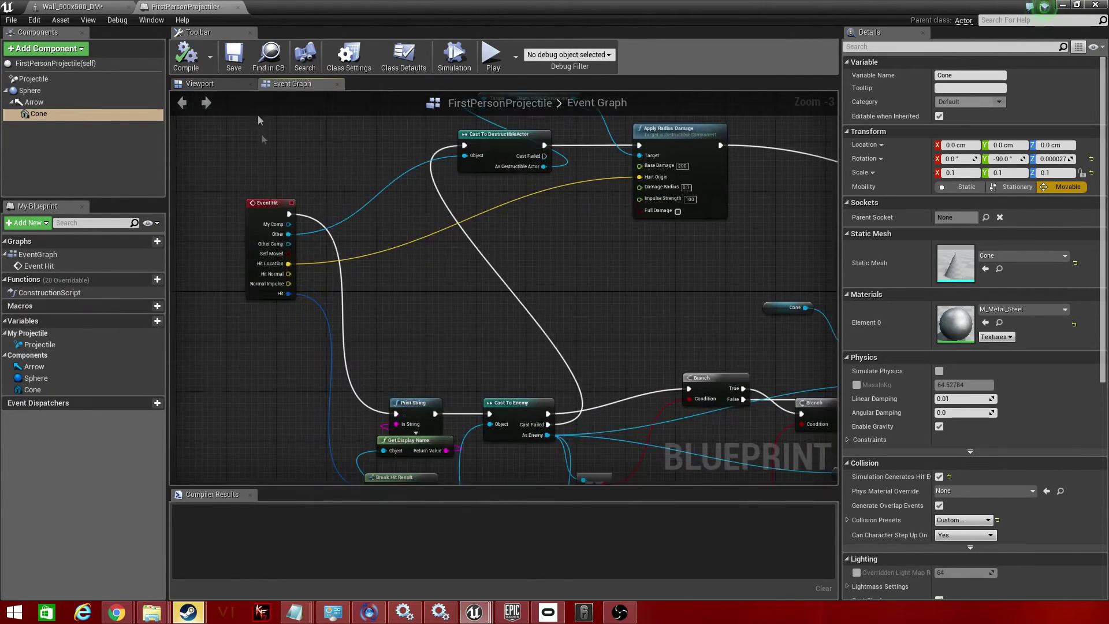
drag(268, 202, 269, 148)
right_drag(413, 277, 278, 102)
right_drag(786, 133, 272, 234)
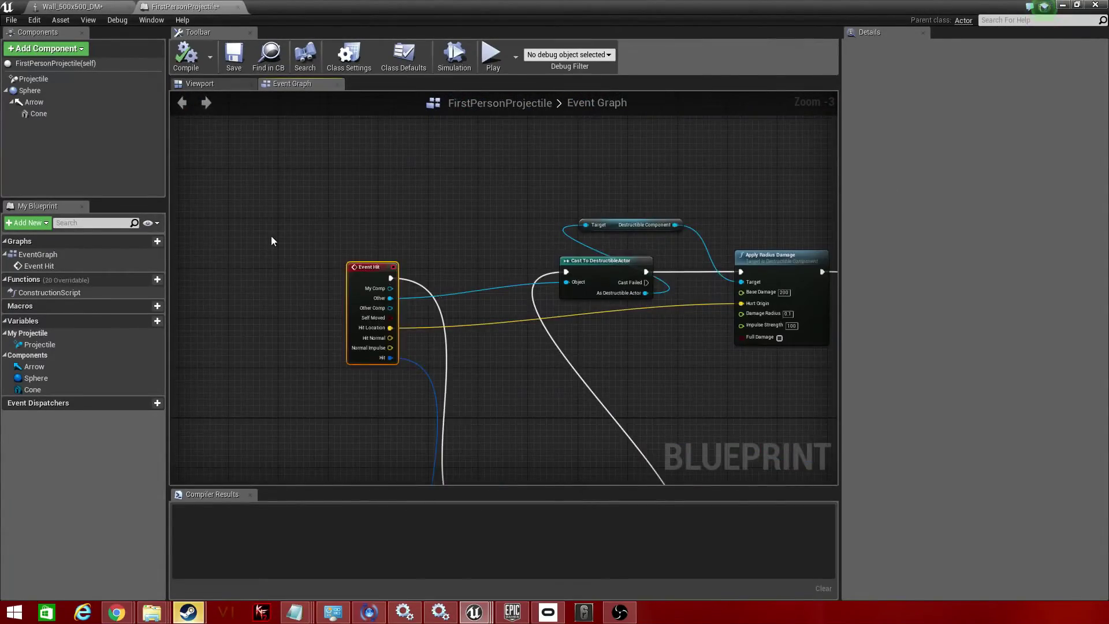
drag(275, 227, 333, 278)
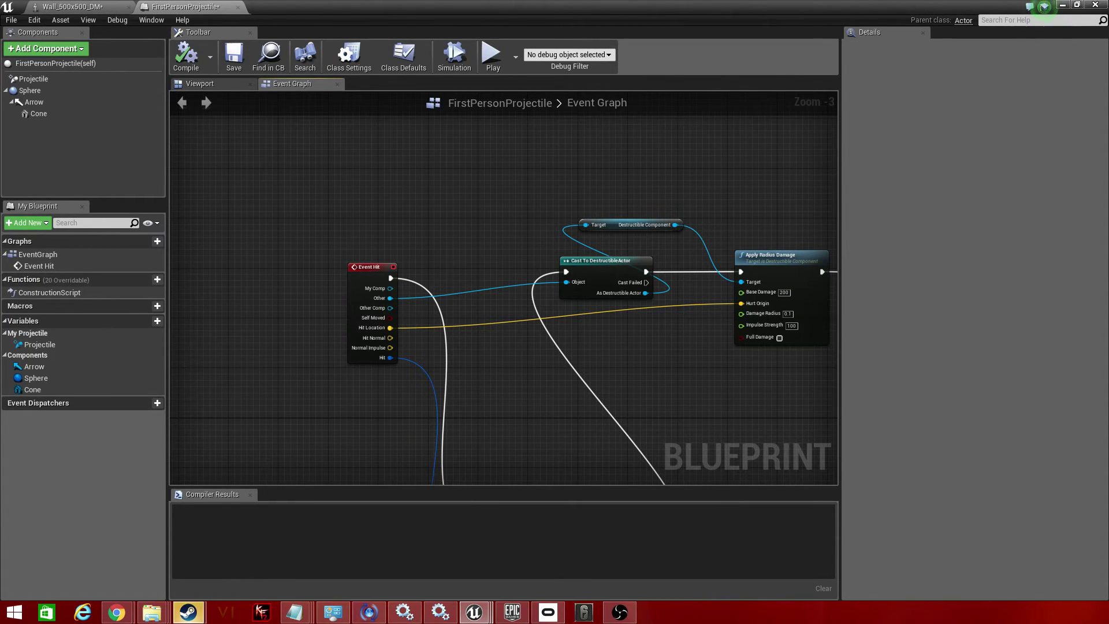
drag(353, 276, 352, 227)
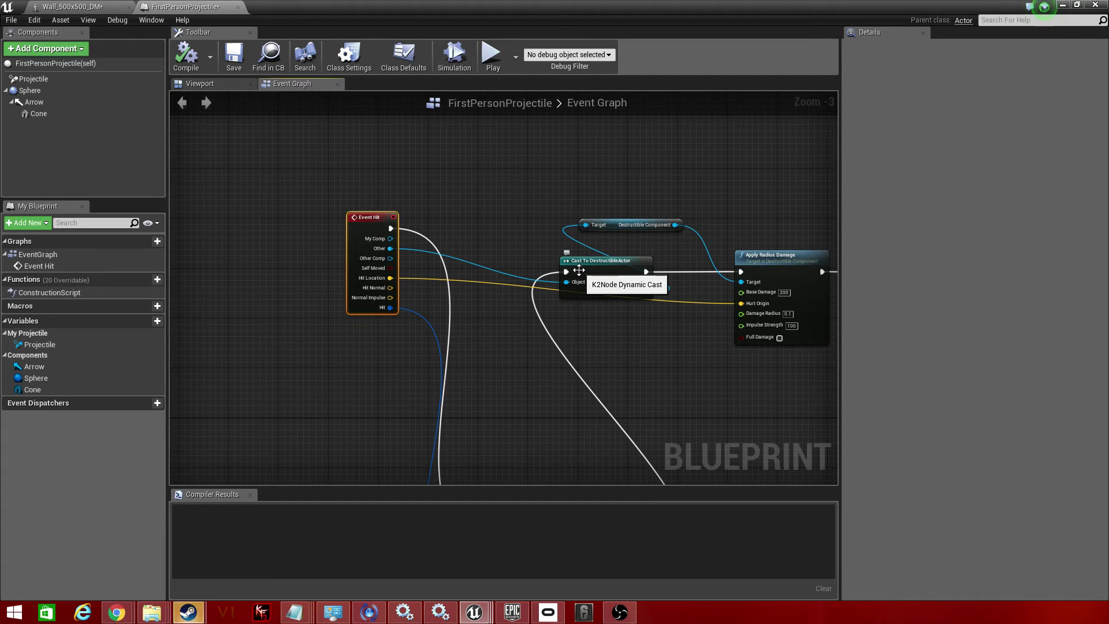
Reposition the Cast To DestructibleActor node beneath the Destructible Component node.
right_drag(545, 332, 426, 316)
drag(487, 254, 488, 228)
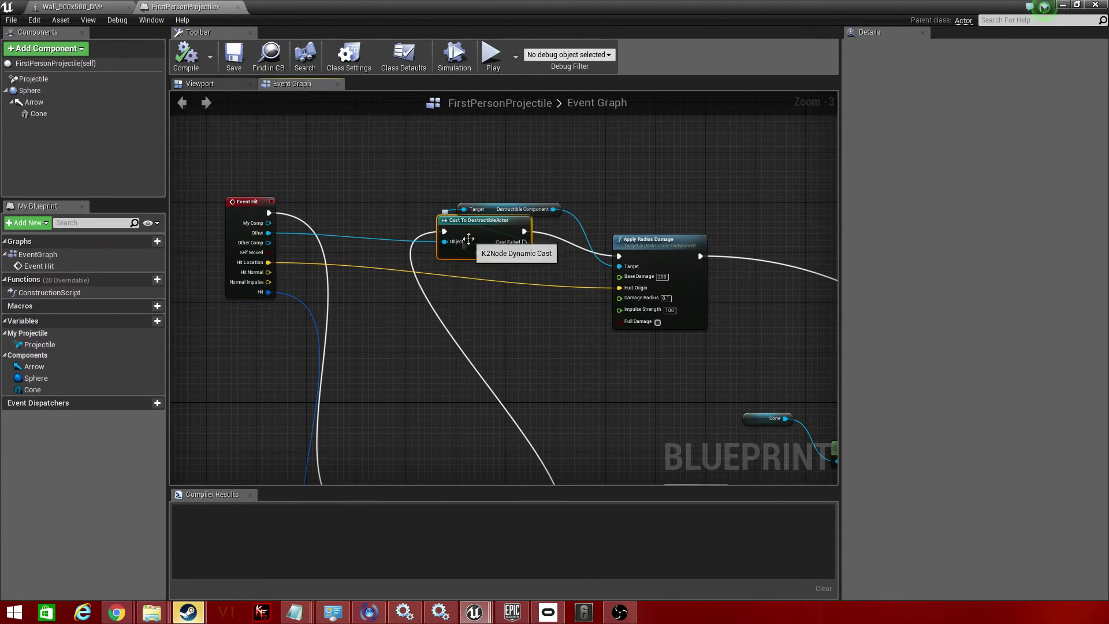
right_drag(441, 282, 380, 333)
drag(422, 279, 417, 297)
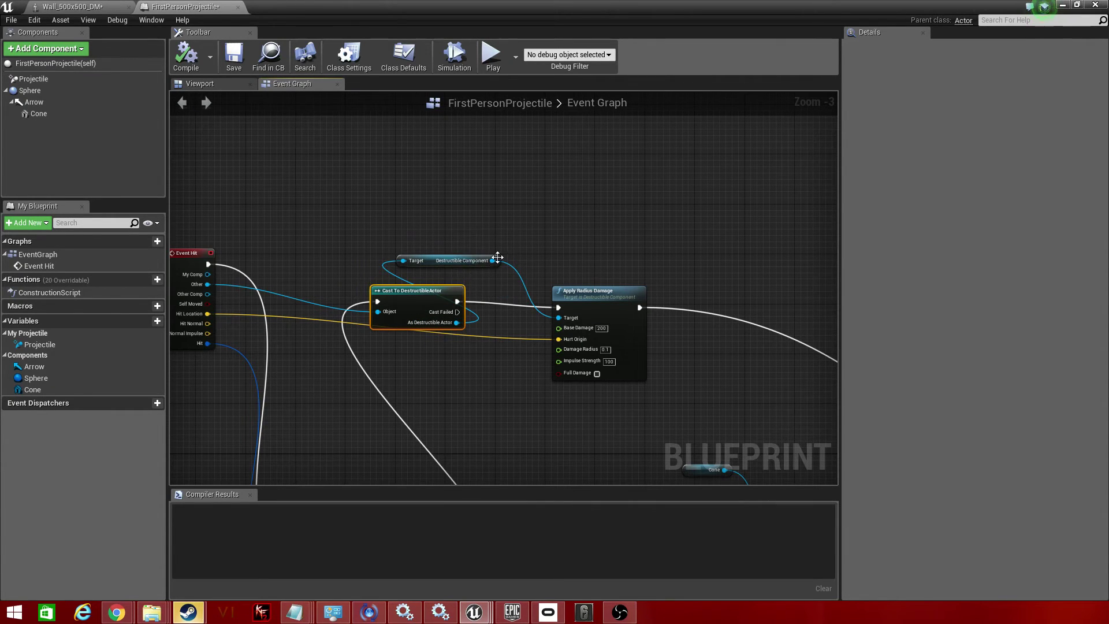
Move the Apply Radius Damage node level with the Cast To DestructibleActor node and closer to it.
drag(585, 298, 597, 280)
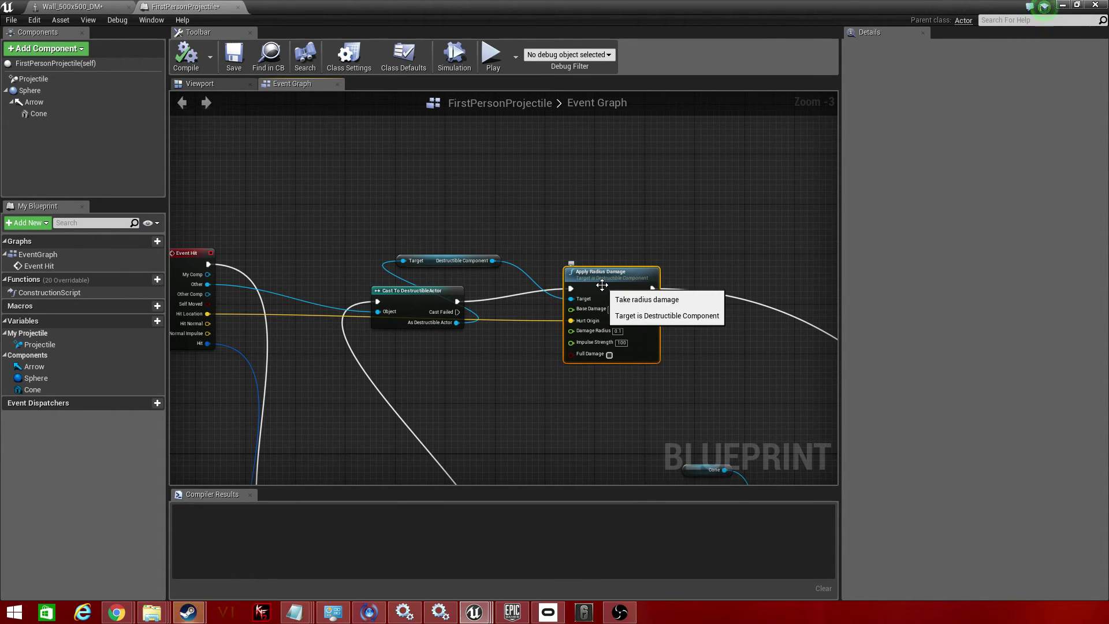
drag(627, 282, 625, 295)
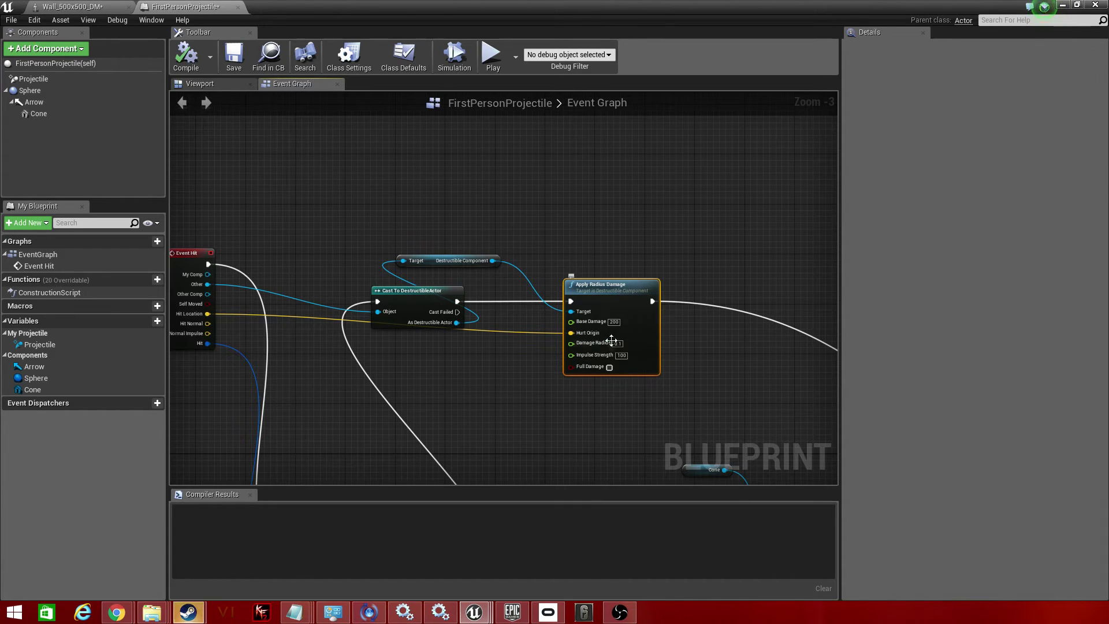
right_drag(577, 336, 666, 324)
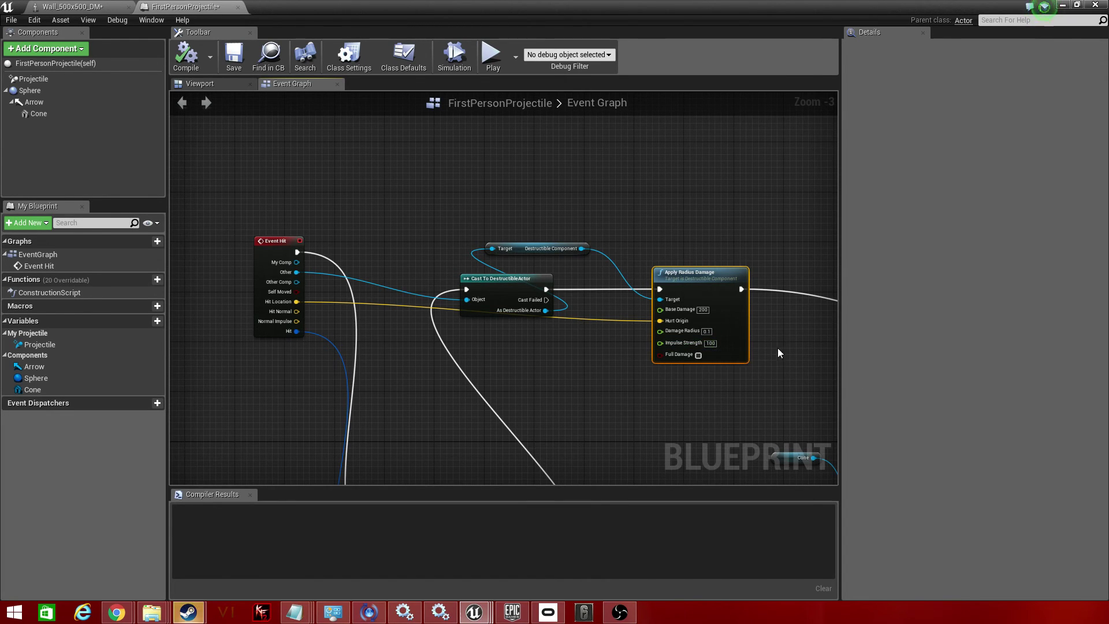
right_drag(791, 347, 697, 315)
drag(611, 248, 568, 250)
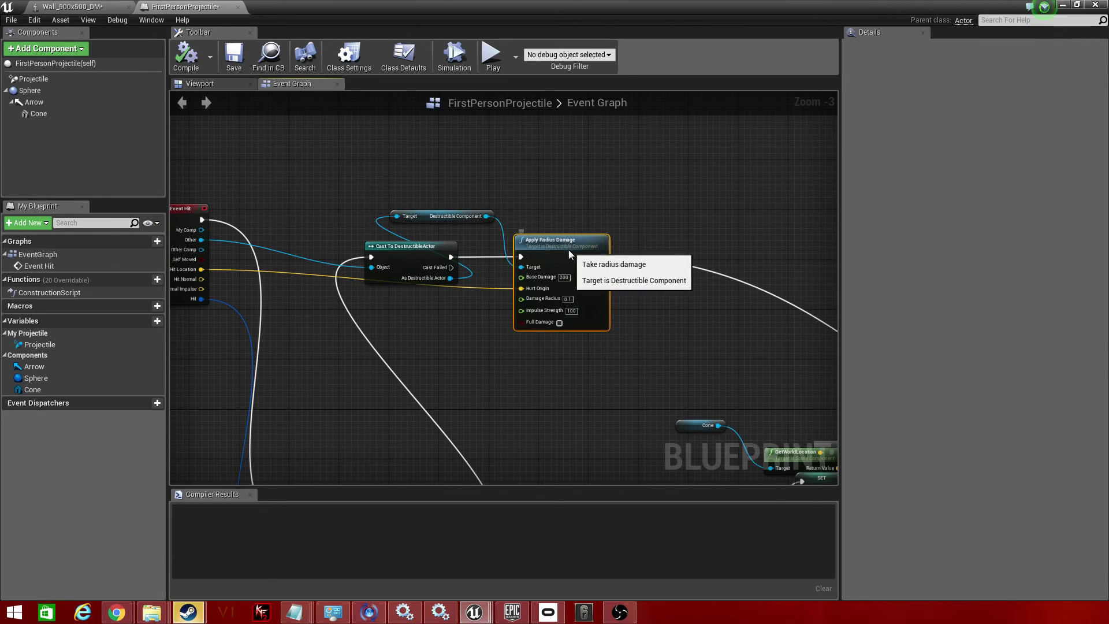
click(487, 261)
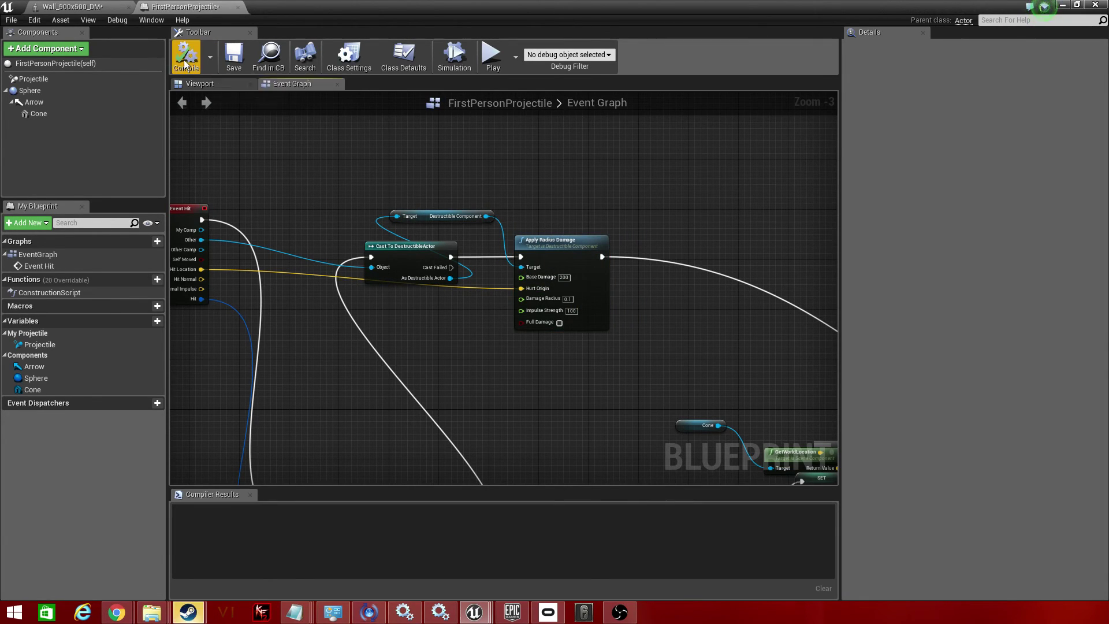
Return to the level and duplicate the destructible wall four times along the X axis to form a row of five.
click(1065, 6)
key(d)
right_drag(595, 268, 474, 278)
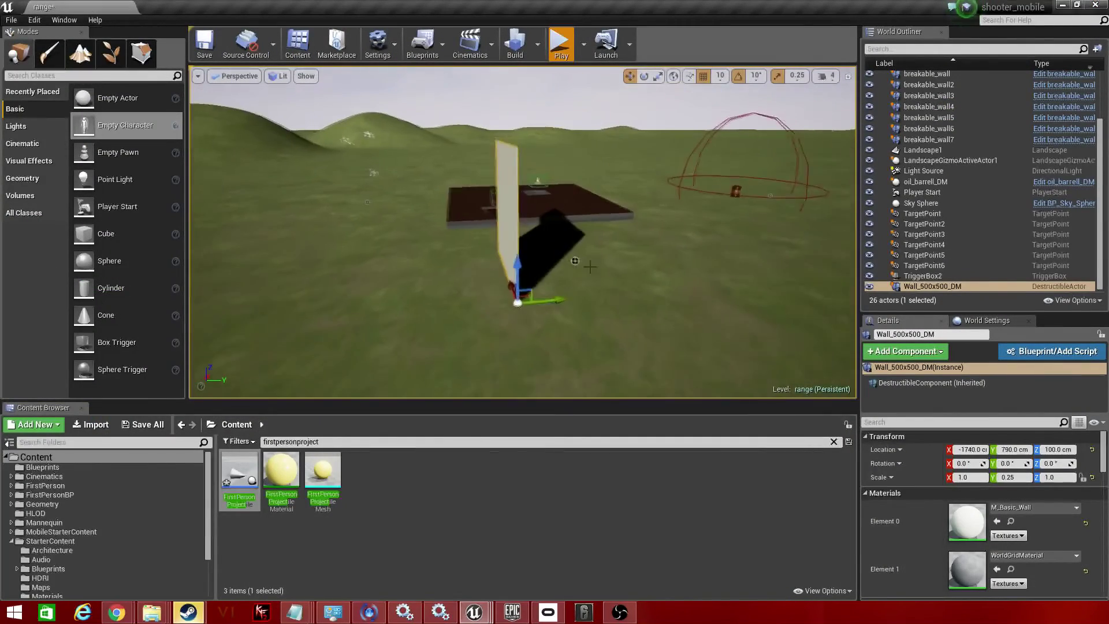
alt+drag(541, 296, 555, 394)
right_drag(554, 394, 687, 396)
key(a)
alt+drag(553, 276, 733, 305)
alt+drag(732, 305, 901, 350)
right_drag(677, 328, 748, 311)
key(s)
alt+drag(655, 293, 803, 286)
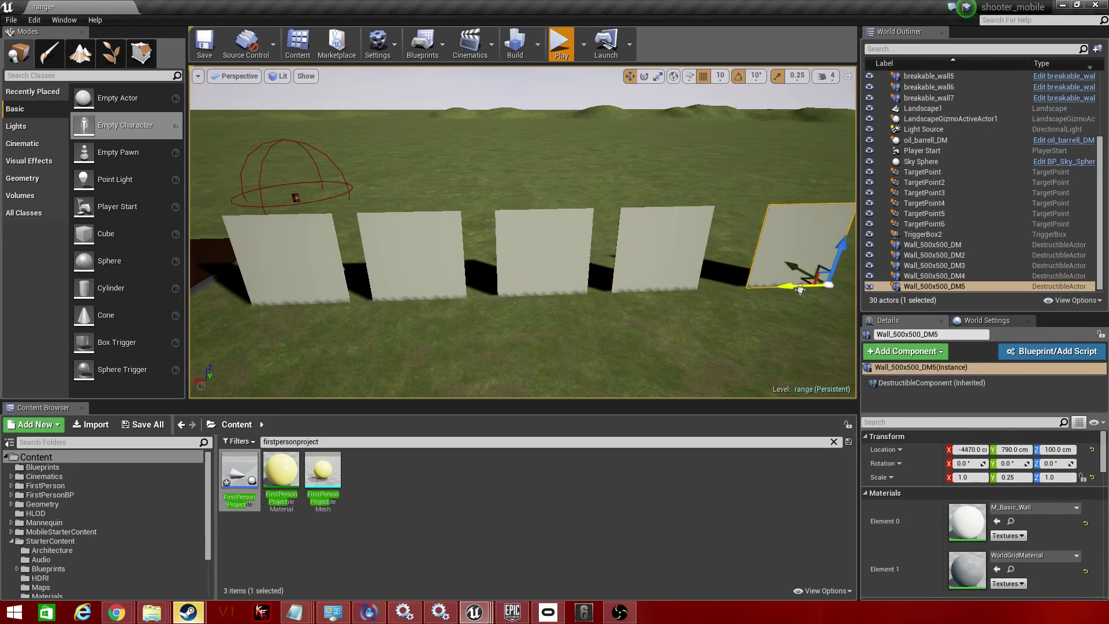
click(809, 324)
Play the level in the editor and shoot the first destructible wall to test how it breaks.
click(560, 43)
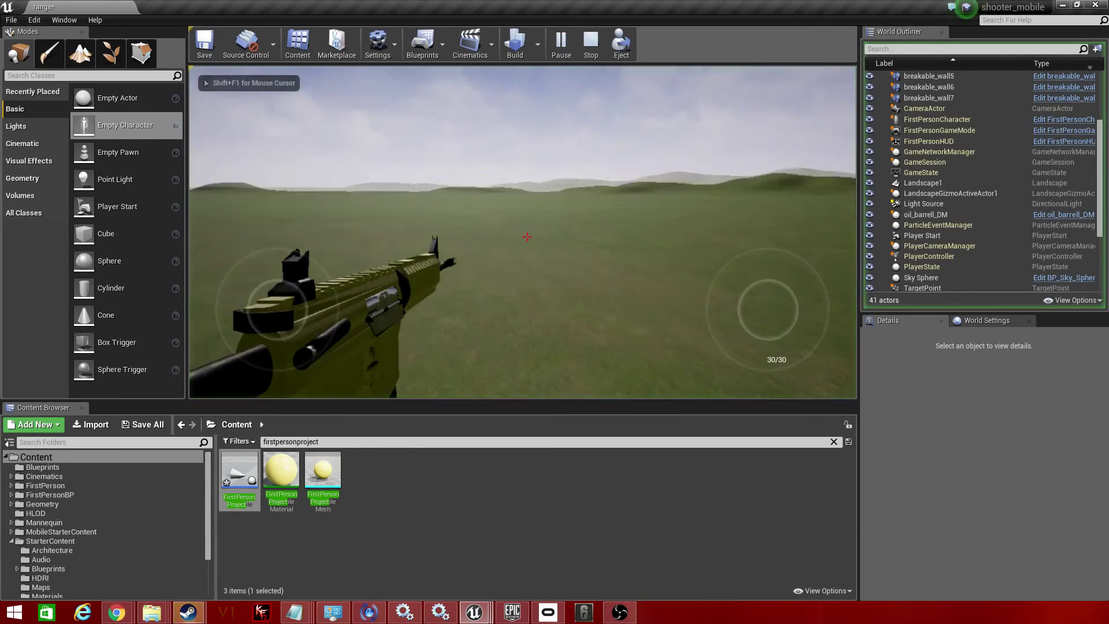
click(528, 236)
click(527, 236)
click(527, 236)
key(w)
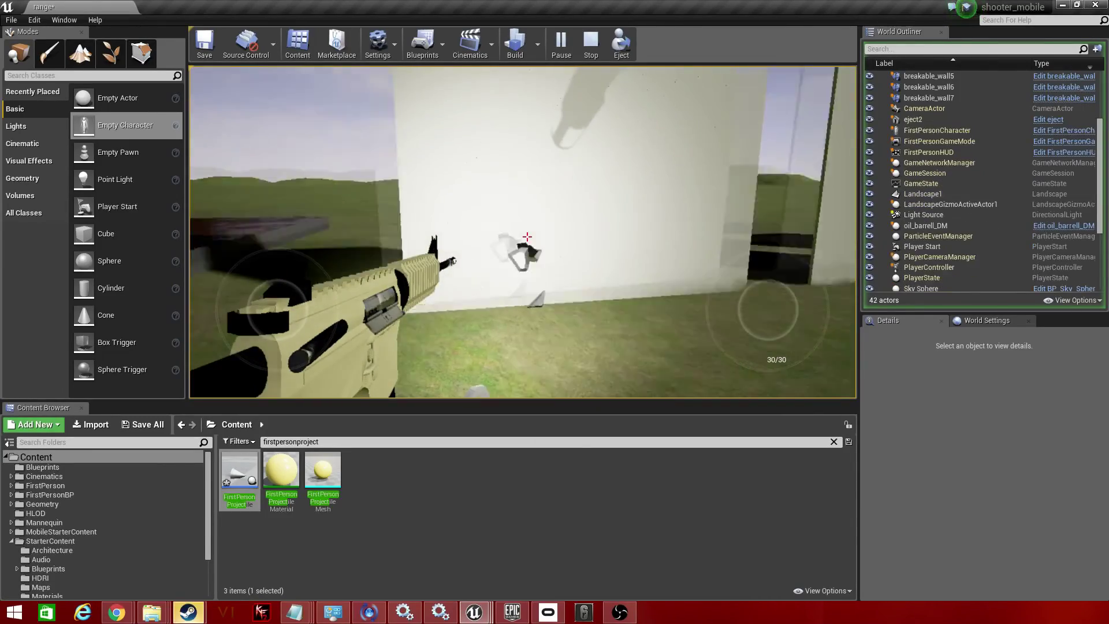
click(527, 236)
click(527, 237)
click(527, 237)
click(527, 236)
click(527, 236)
click(527, 236)
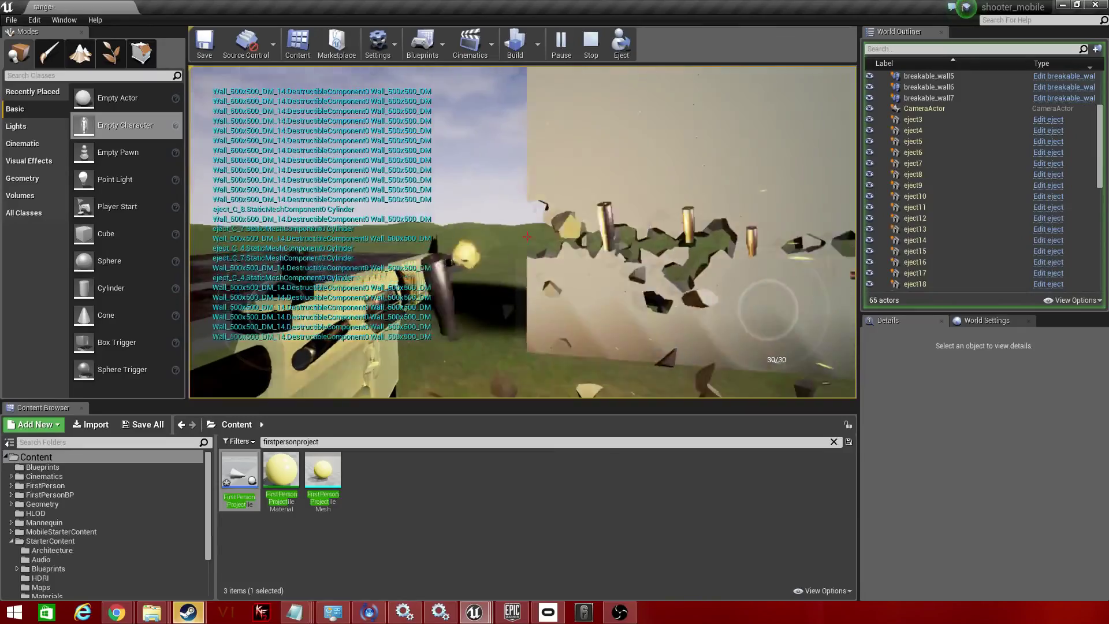
click(528, 236)
click(528, 237)
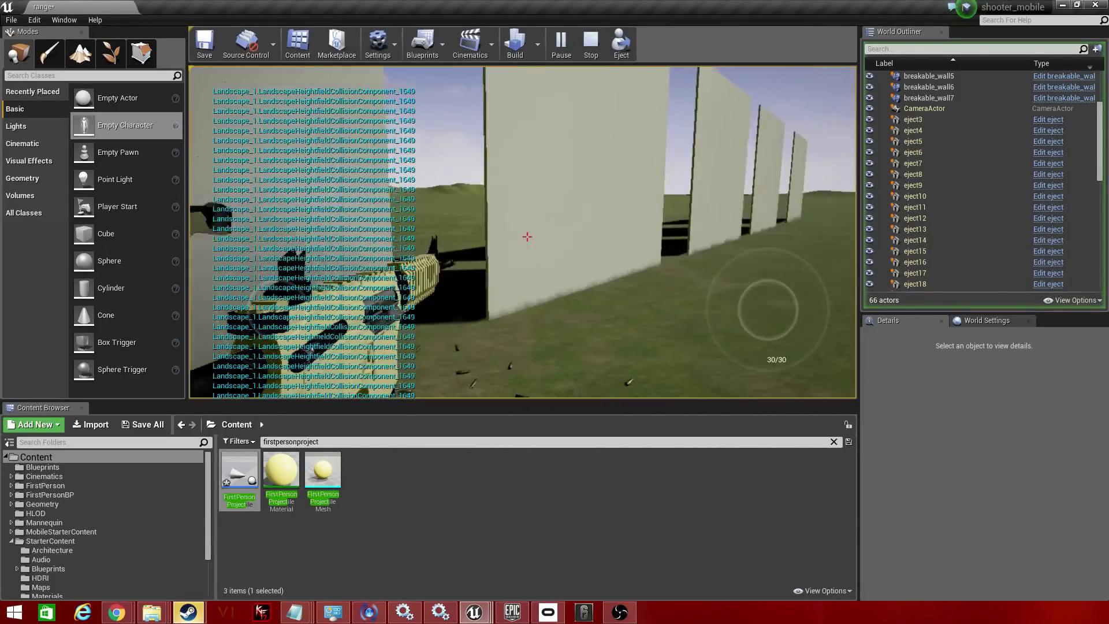
Move along the row during play and shoot the second, third and fourth walls.
click(527, 237)
click(528, 236)
click(527, 237)
click(527, 237)
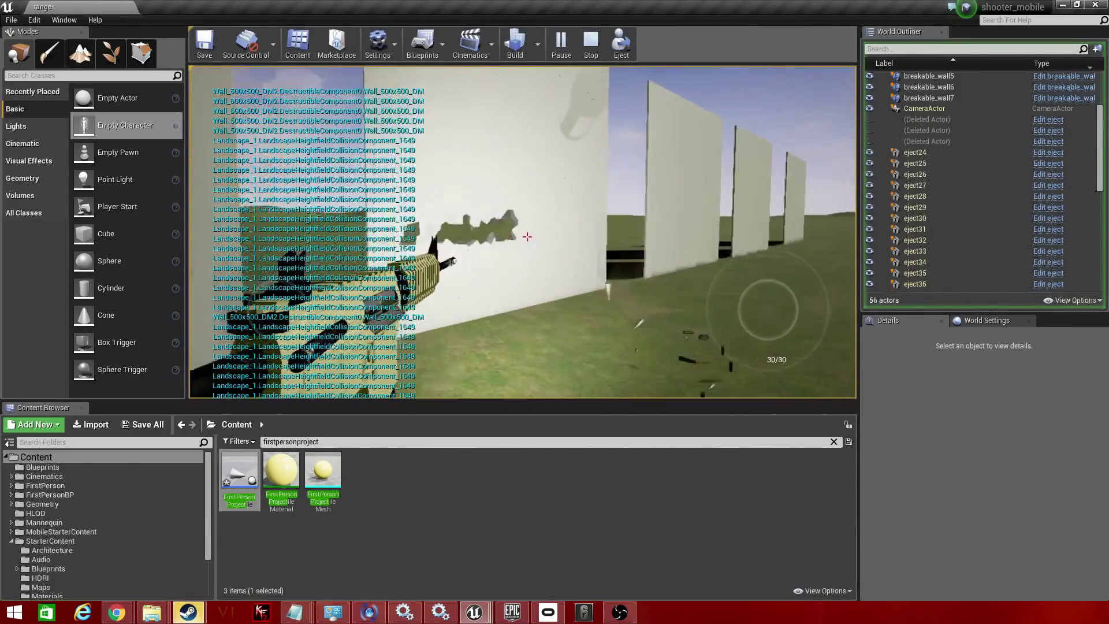
key(w)
click(528, 237)
click(528, 236)
key(d)
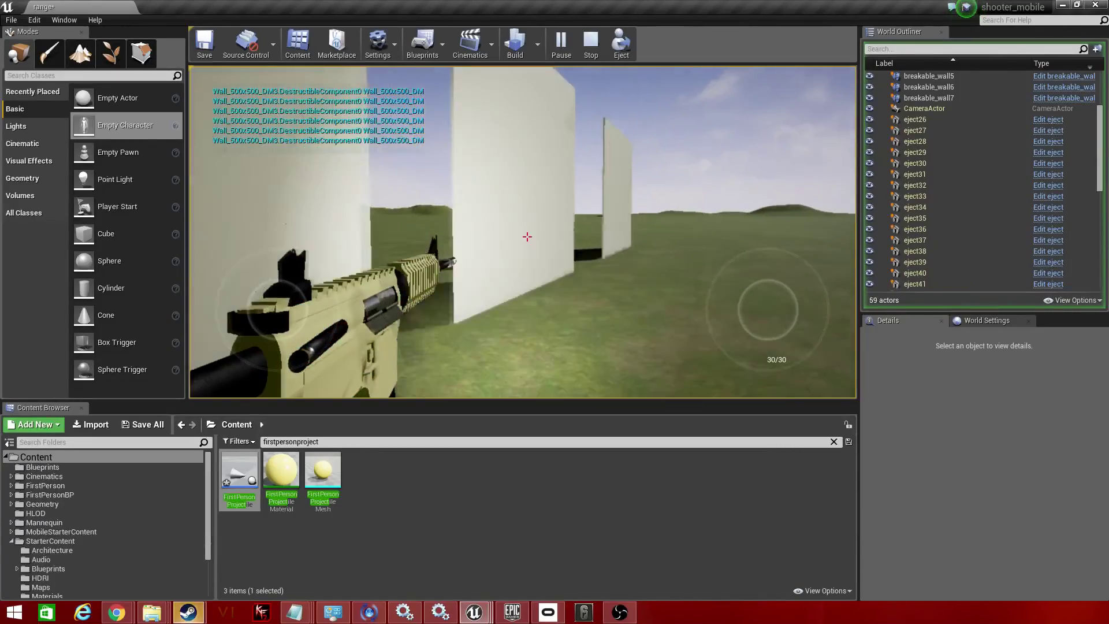
click(528, 236)
click(528, 236)
click(527, 237)
click(527, 237)
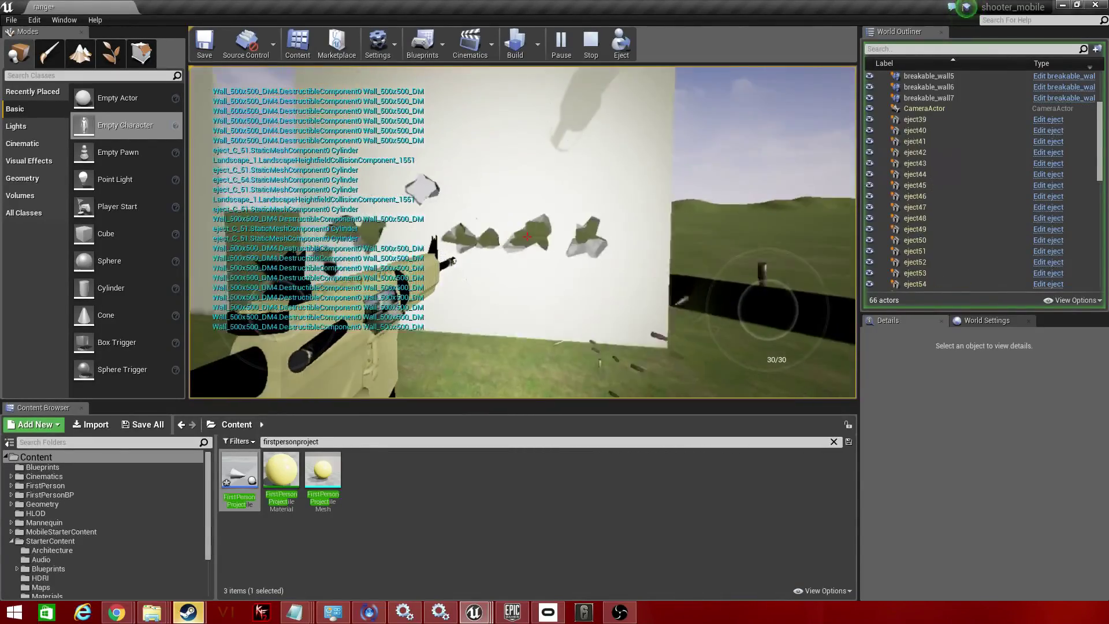
key(w)
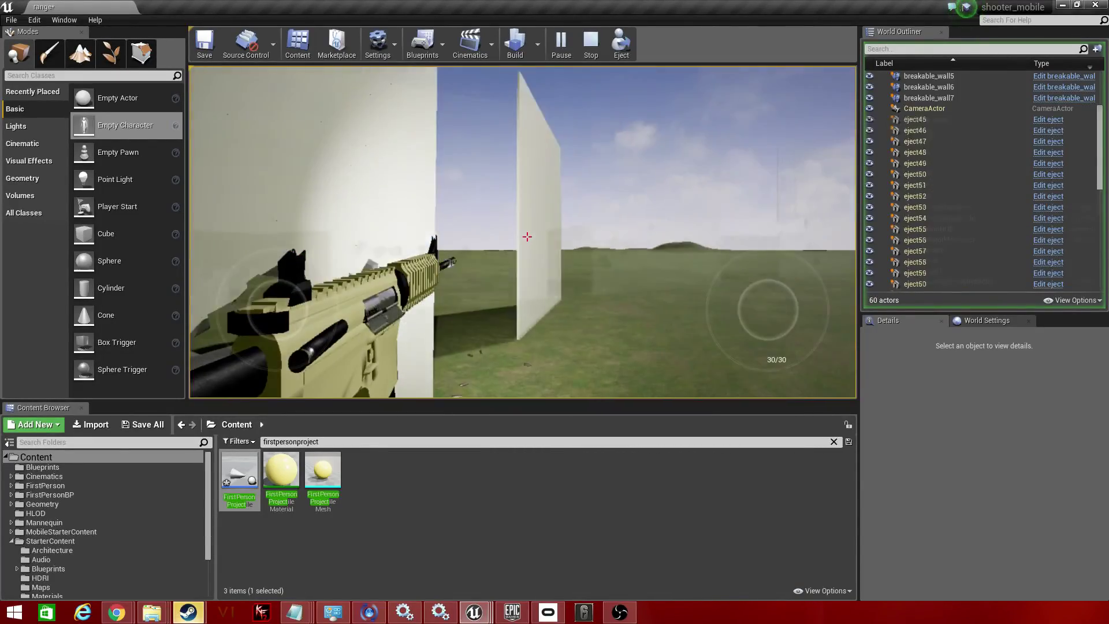
Fire repeatedly at the third wall, cutting lines of holes across it to test its world support.
click(527, 236)
click(528, 236)
click(528, 237)
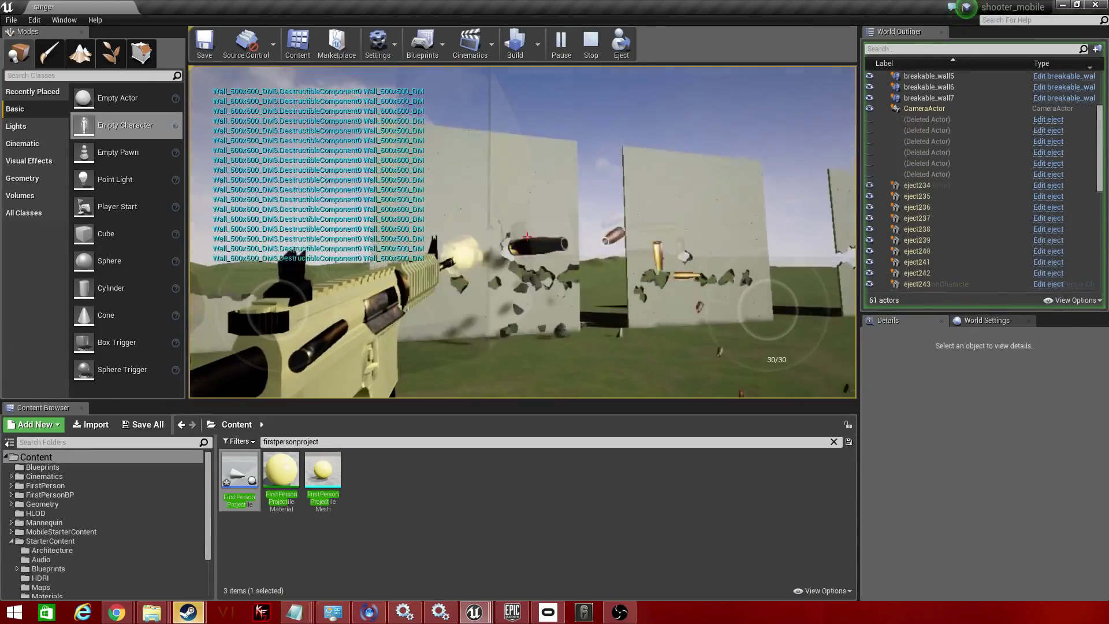
drag(528, 236, 451, 136)
click(528, 236)
click(527, 236)
click(527, 236)
click(528, 237)
click(527, 236)
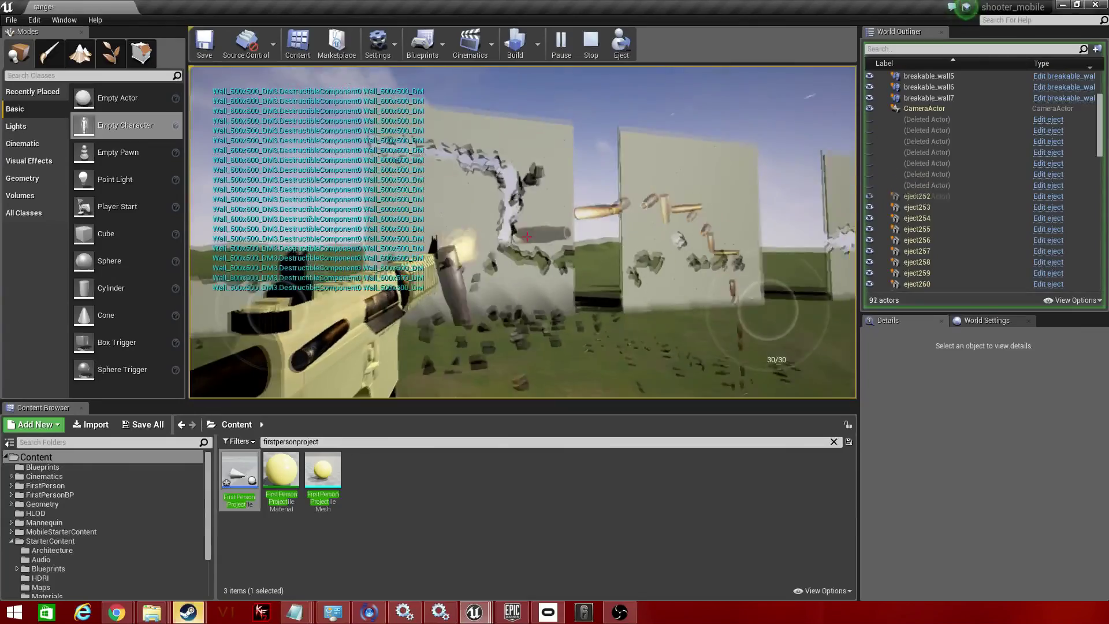
click(528, 236)
click(527, 236)
click(527, 236)
click(528, 237)
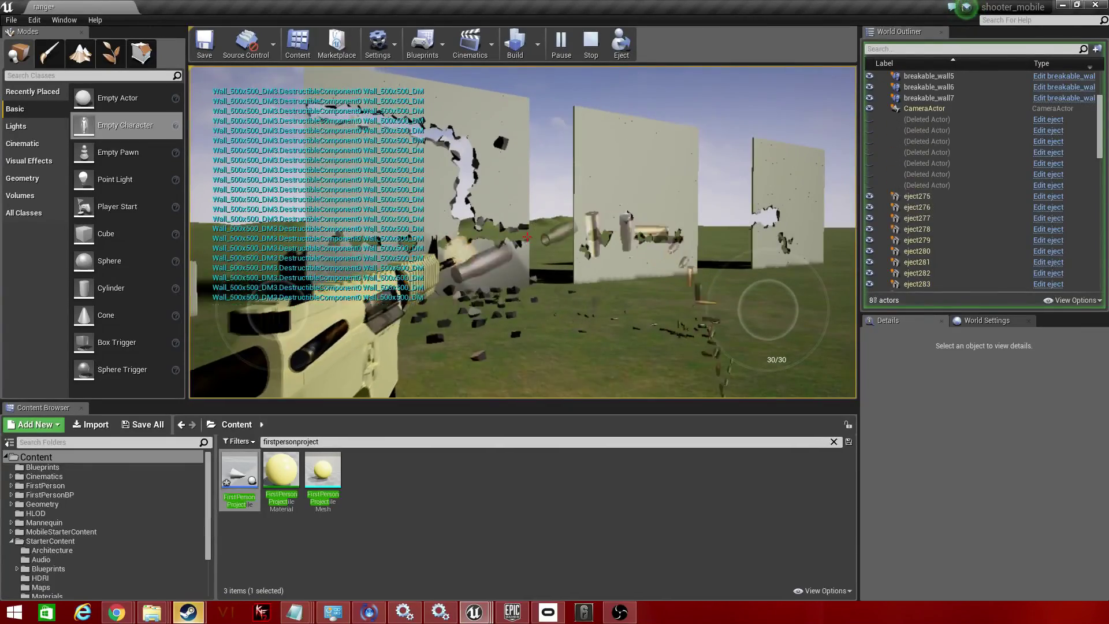
click(528, 236)
click(528, 236)
click(527, 236)
click(528, 237)
click(528, 236)
click(528, 236)
click(528, 237)
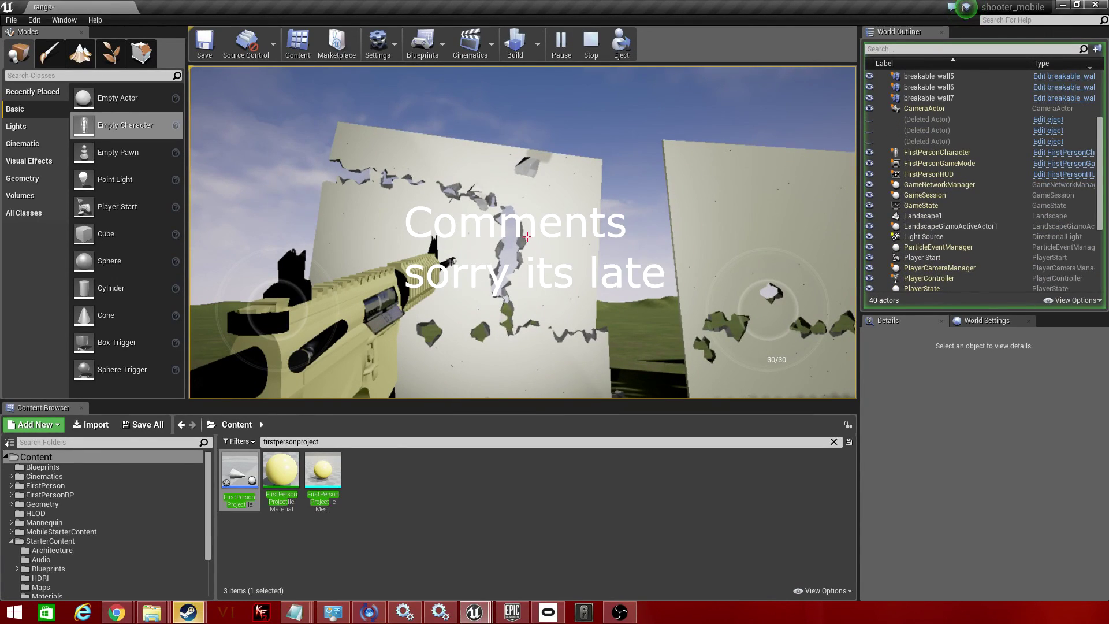
key(w)
key(d)
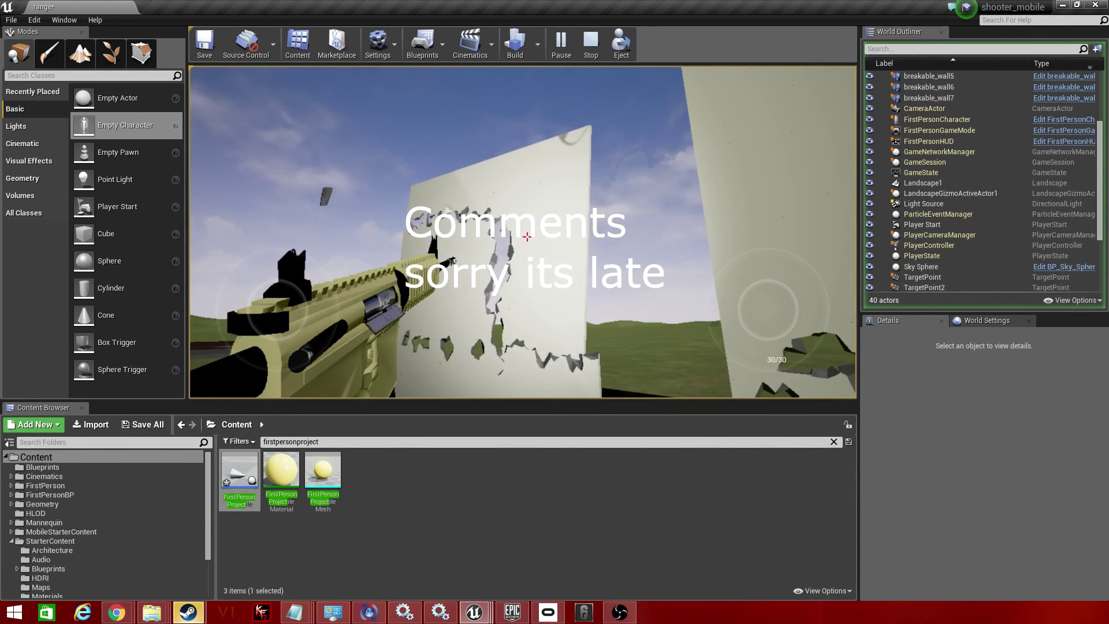
click(526, 237)
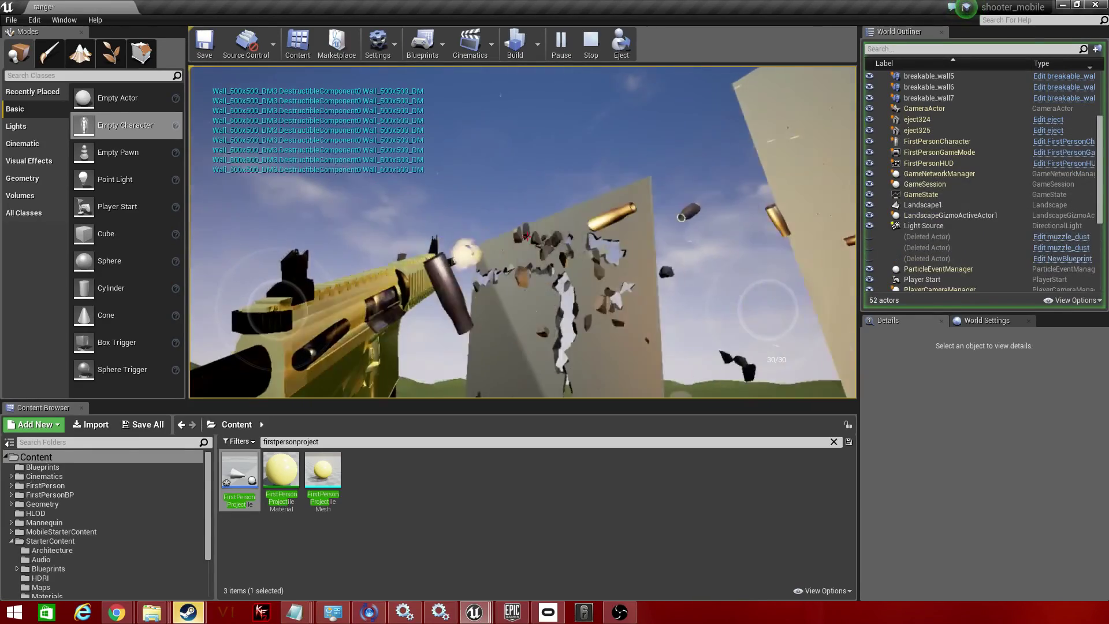